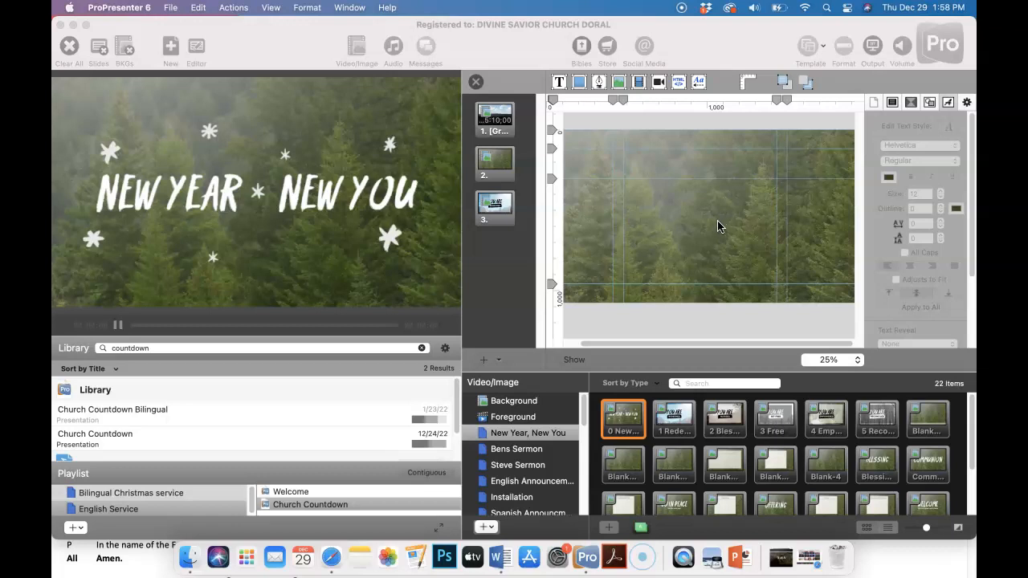
# Step: Add a text box reading "Add Text Here" to the blank forest slide and select its text
pyautogui.click(559, 83)
pyautogui.click(560, 83)
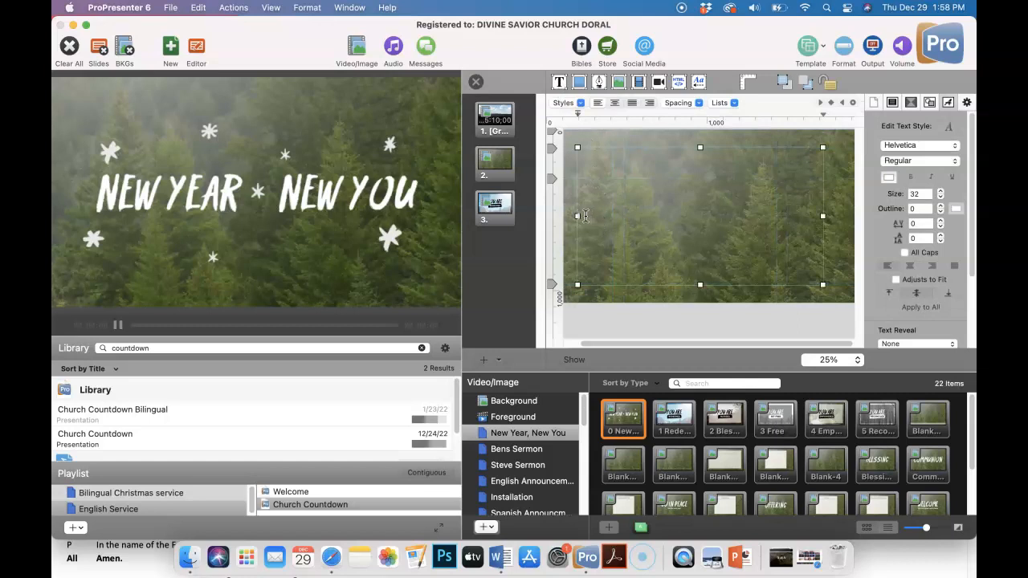
pyautogui.write('add Text Here')
pyautogui.tripleClick(594, 216)
# Step: Open the text colour picker and look through its slider, palette, spectrum and pencil modes, ending on the colour wheel
pyautogui.click(888, 178)
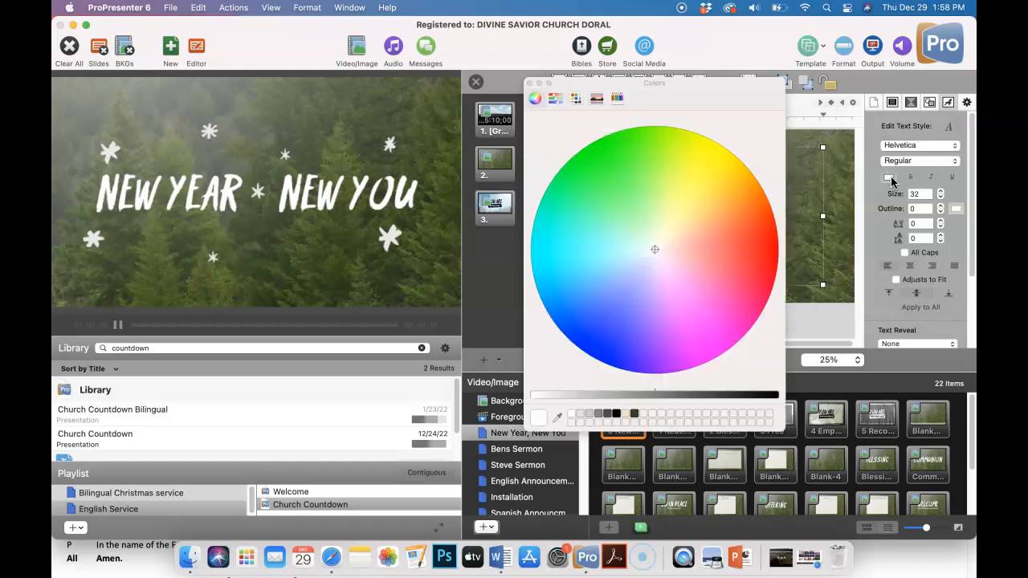
pyautogui.click(555, 98)
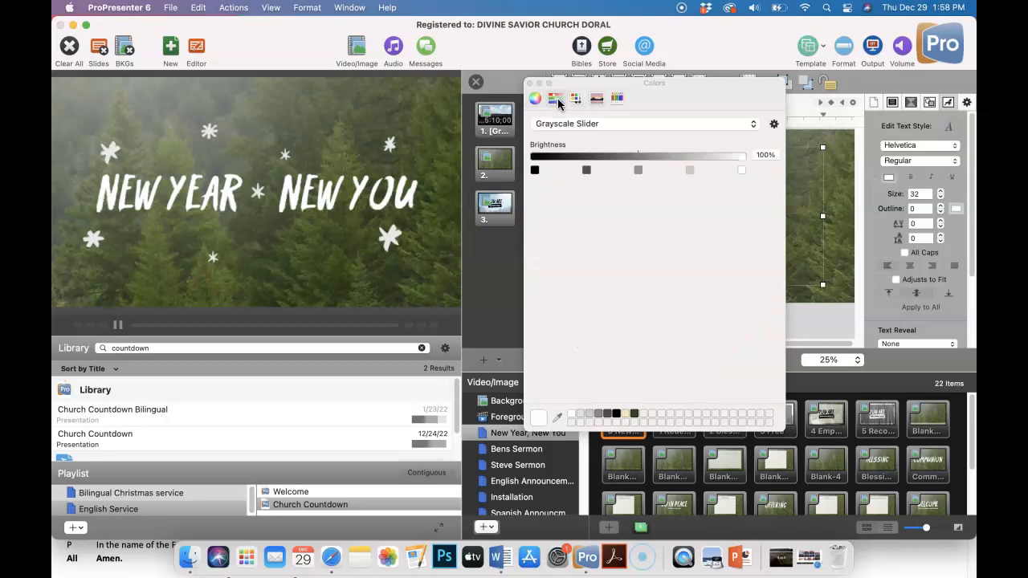
pyautogui.click(575, 99)
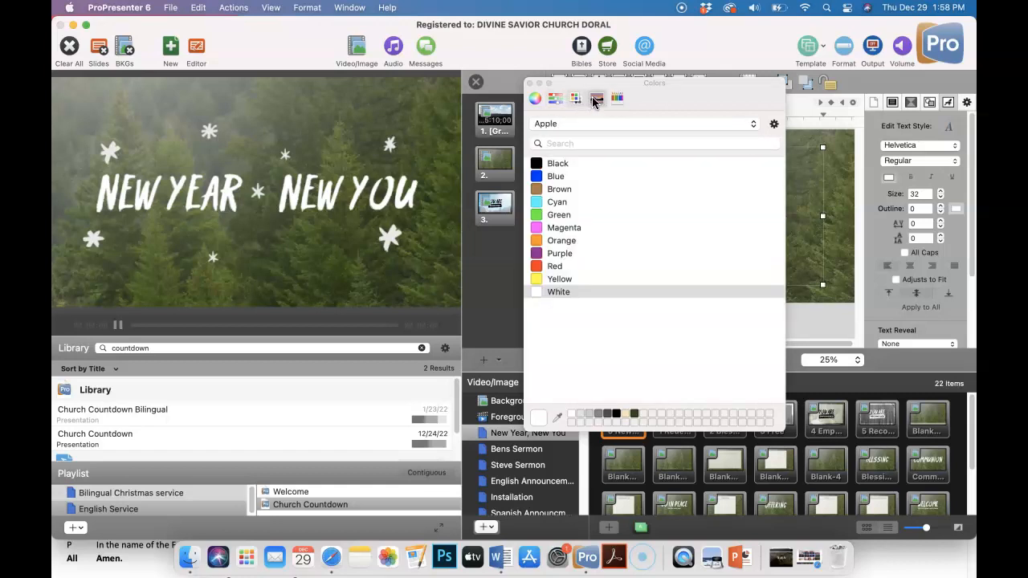
pyautogui.click(595, 99)
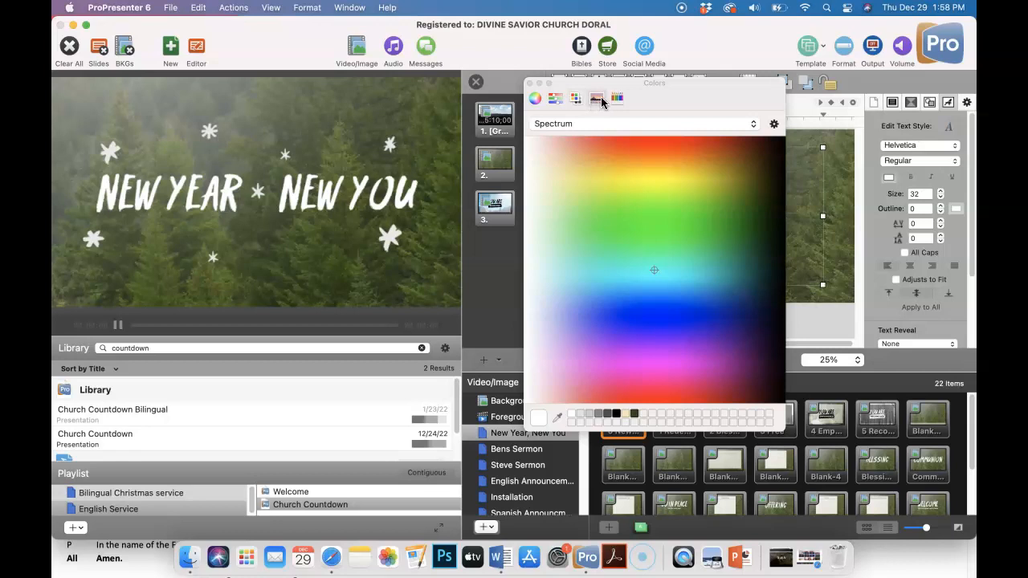
pyautogui.click(617, 98)
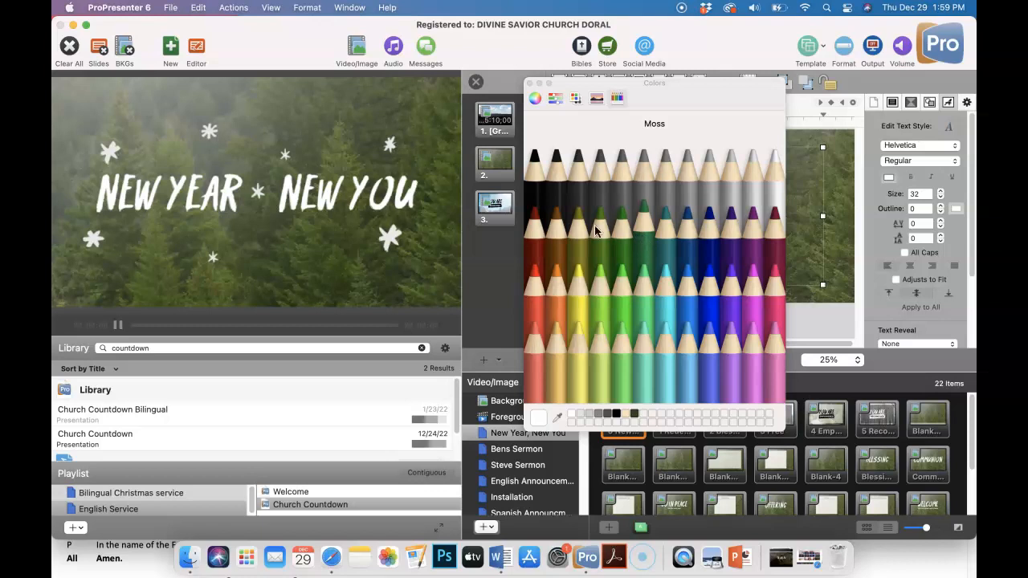
pyautogui.click(535, 98)
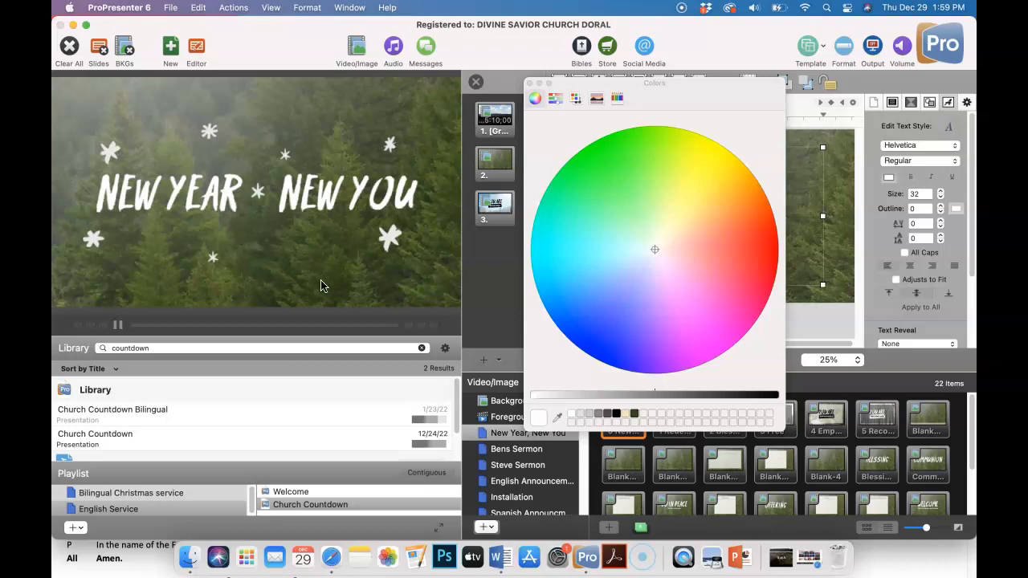
# Step: Sample a dark green from the forest image in the preview and save it as a custom colour swatch
pyautogui.click(558, 417)
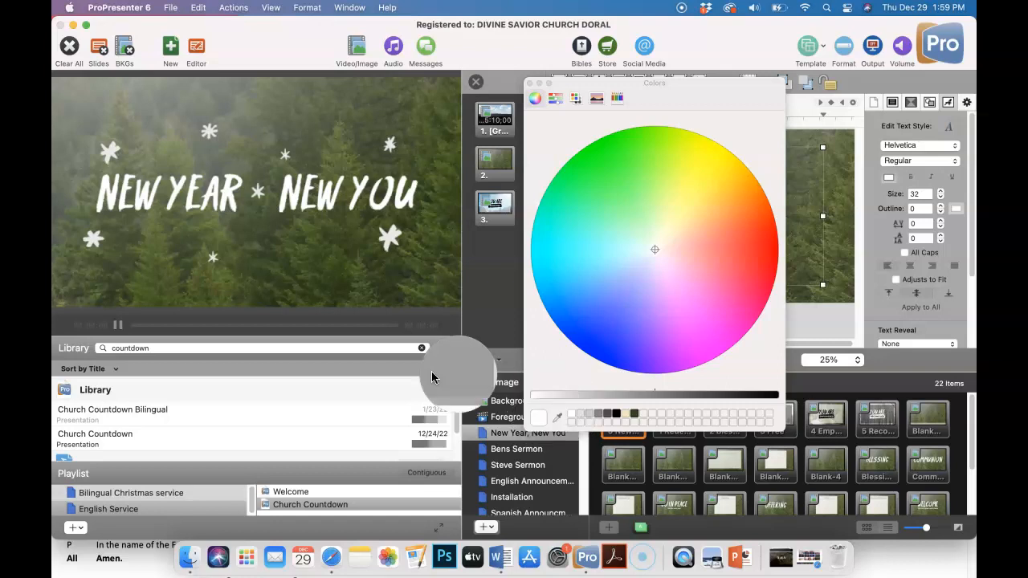
pyautogui.click(250, 250)
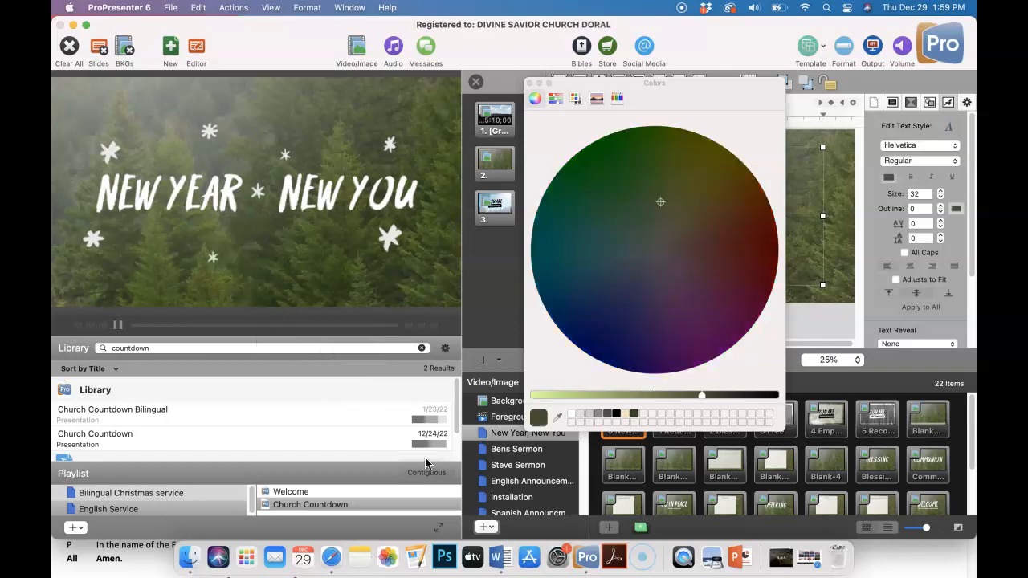
pyautogui.moveTo(541, 423); pyautogui.dragTo(640, 418)
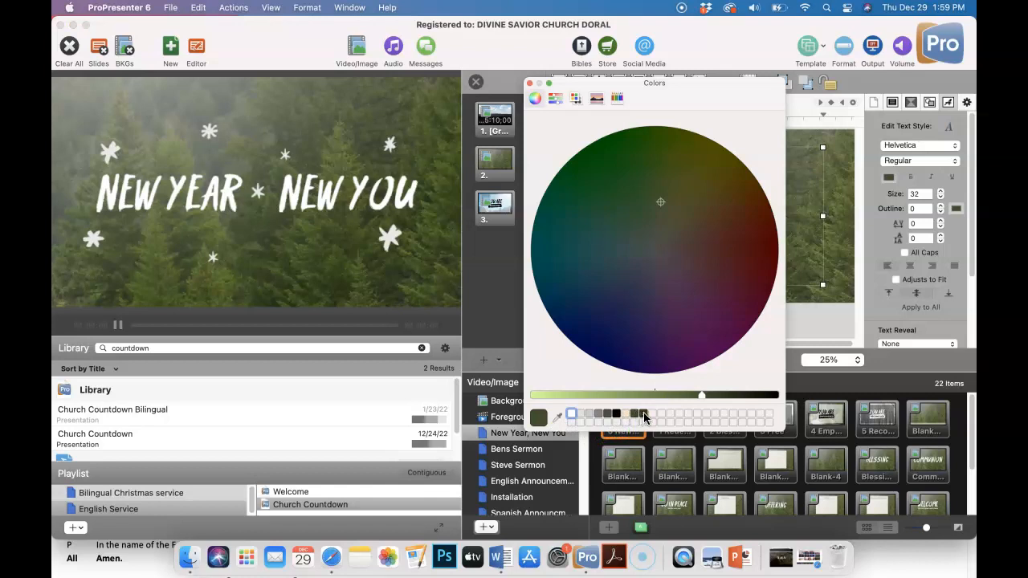
pyautogui.click(644, 415)
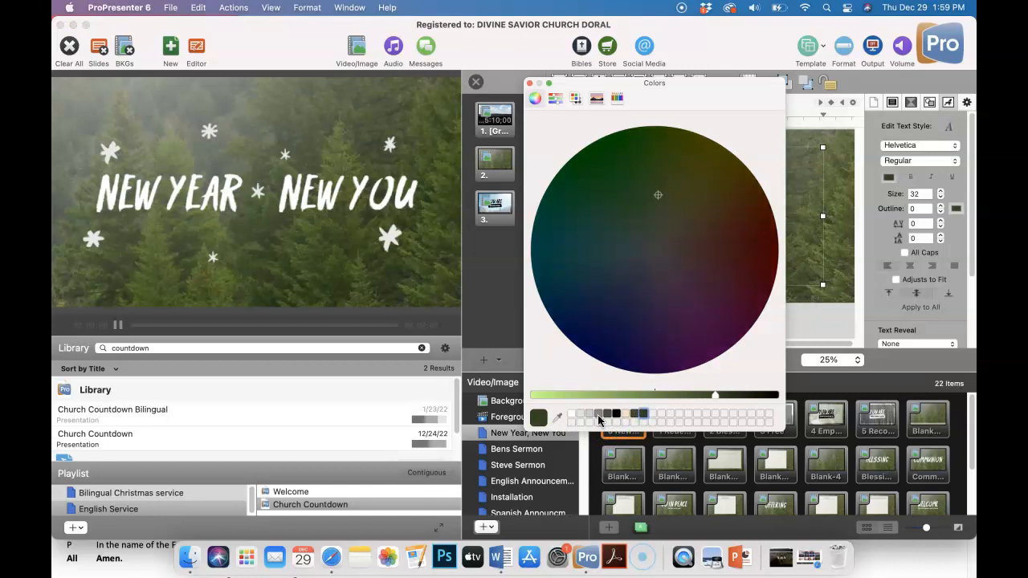
# Step: Sample an olive green from the trees in the preview and add it to the saved swatches
pyautogui.click(558, 417)
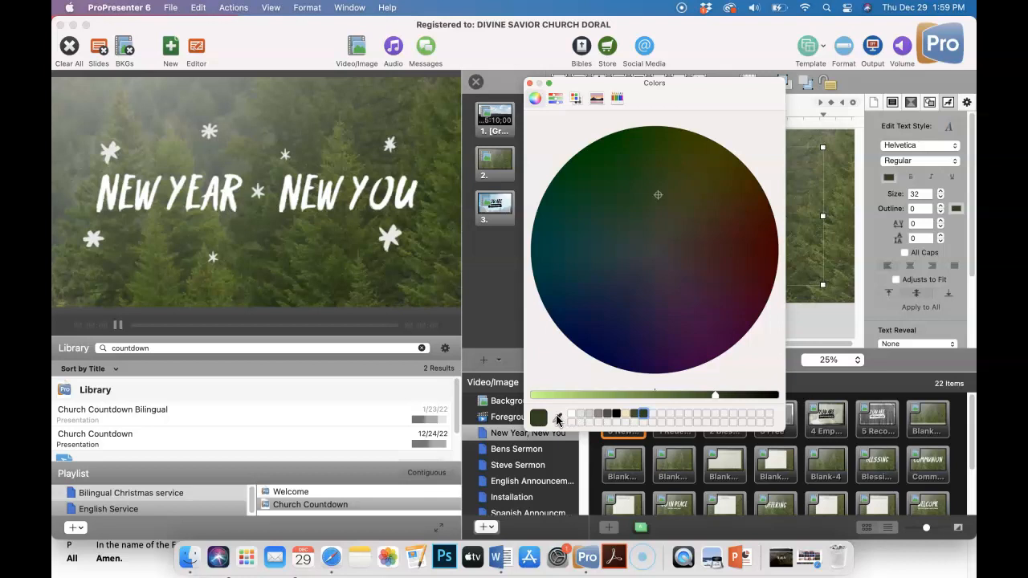
pyautogui.click(195, 283)
pyautogui.moveTo(544, 419); pyautogui.dragTo(651, 414)
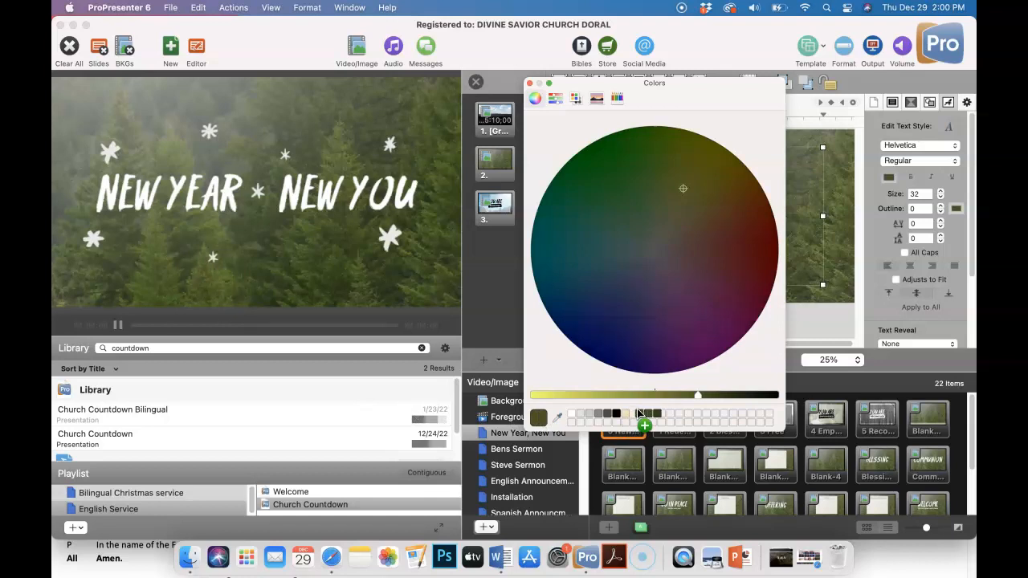
# Step: Sample a medium green from the forest preview and save both it and a brightened version as swatches
pyautogui.click(558, 420)
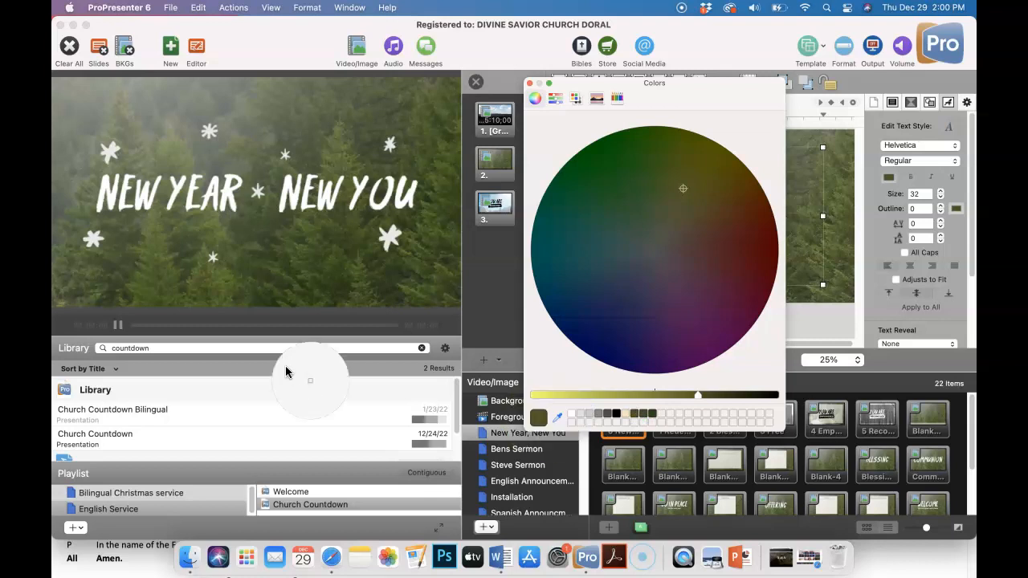
pyautogui.click(148, 276)
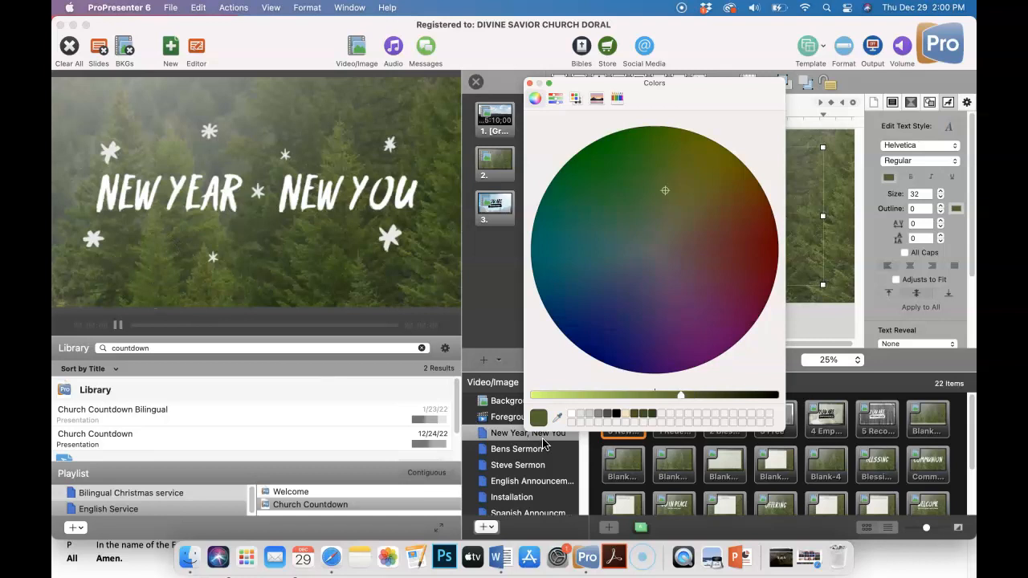
pyautogui.moveTo(538, 418); pyautogui.dragTo(604, 401)
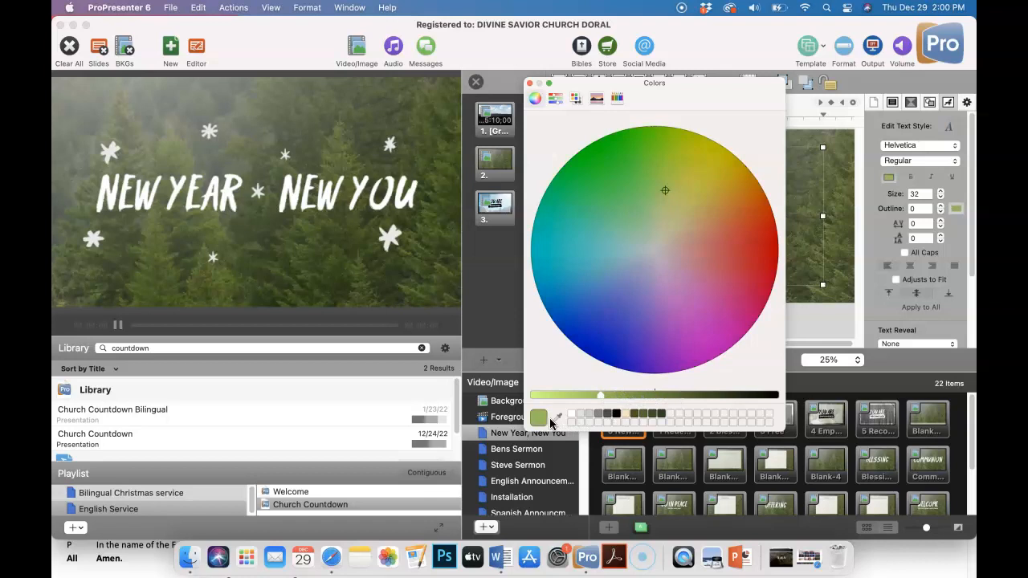
pyautogui.moveTo(539, 419); pyautogui.dragTo(637, 416)
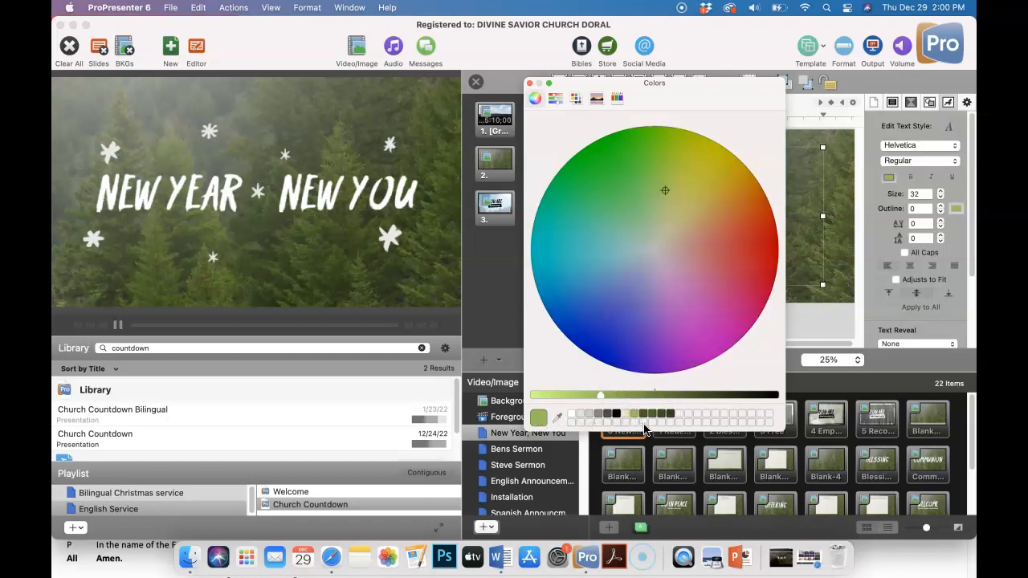
# Step: Save a bright red from the colour wheel as a swatch and delete that swatch
pyautogui.click(626, 415)
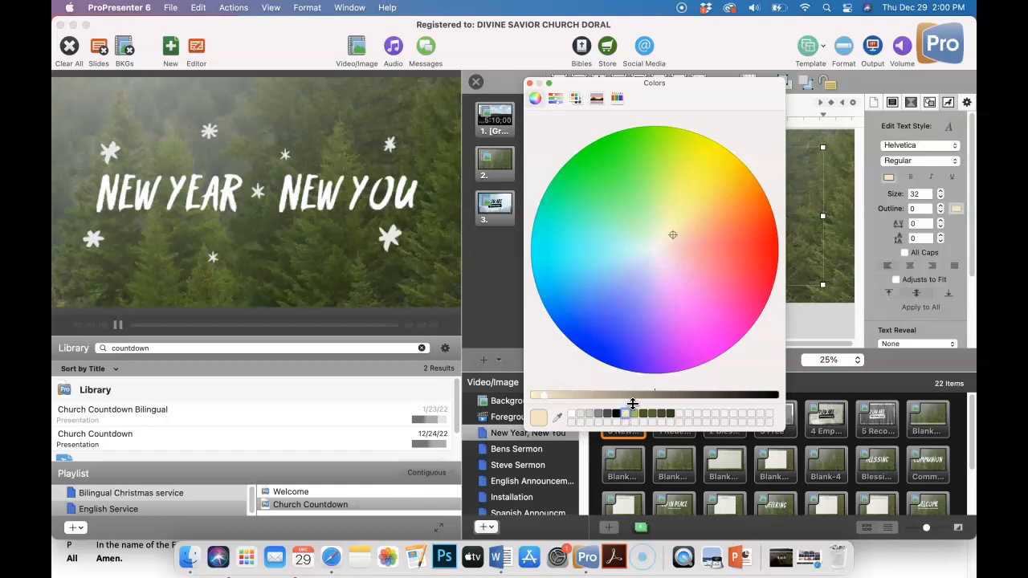
pyautogui.click(756, 253)
pyautogui.moveTo(538, 418); pyautogui.dragTo(636, 415)
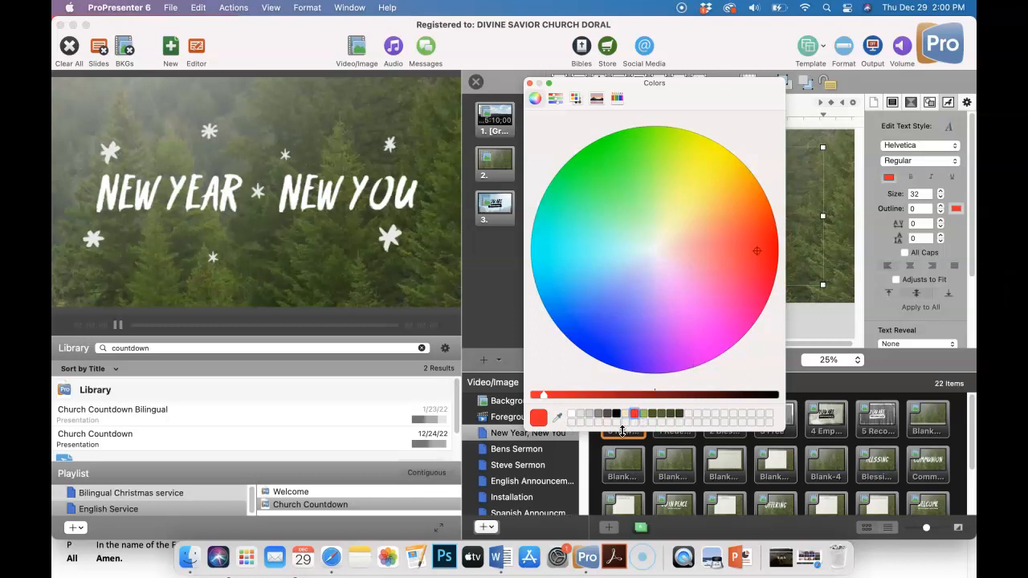
pyautogui.click(635, 414)
pyautogui.press('Delete')
# Step: Save a duplicate of the cream colour as a swatch and delete the duplicate
pyautogui.click(622, 412)
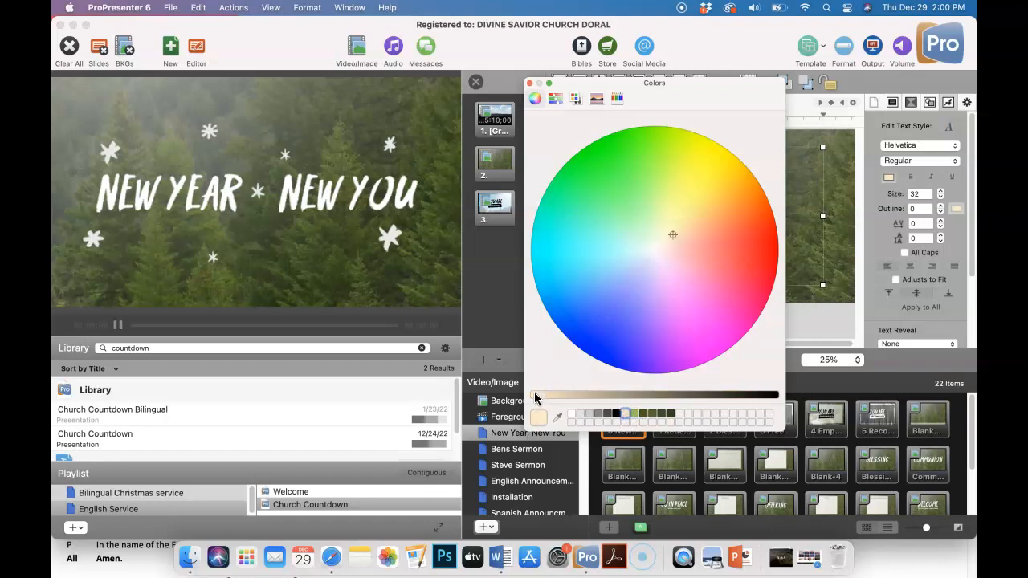
pyautogui.moveTo(542, 420); pyautogui.dragTo(630, 413)
pyautogui.click(634, 414)
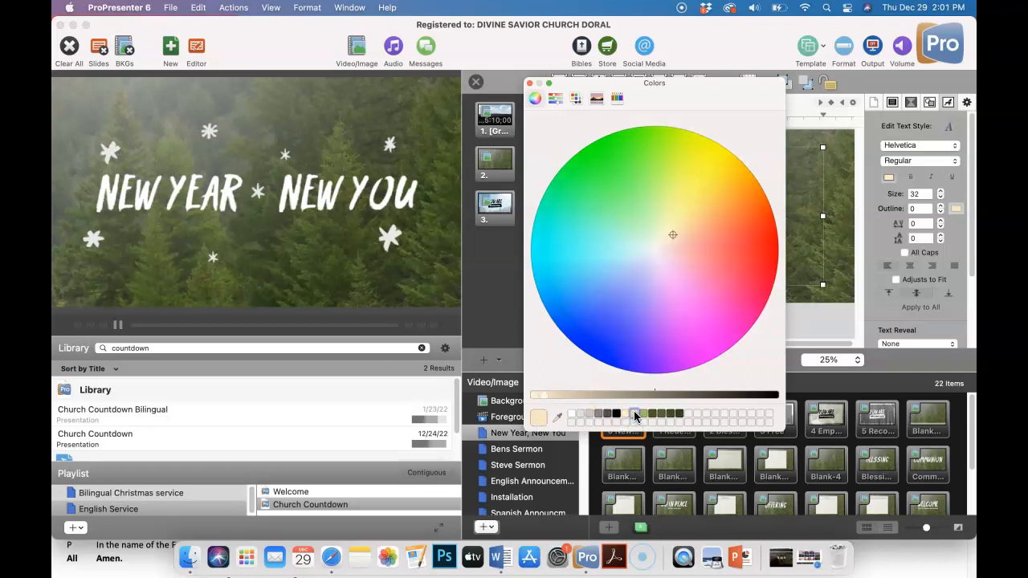
pyautogui.press('Delete')
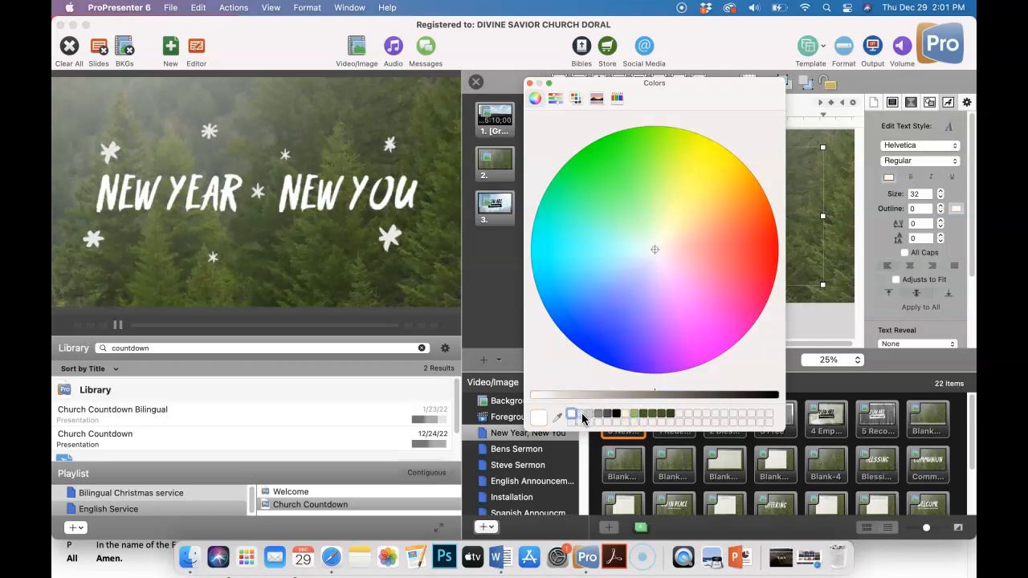
# Step: Try the saved grey and black swatches on the selected text
pyautogui.click(582, 415)
pyautogui.click(590, 416)
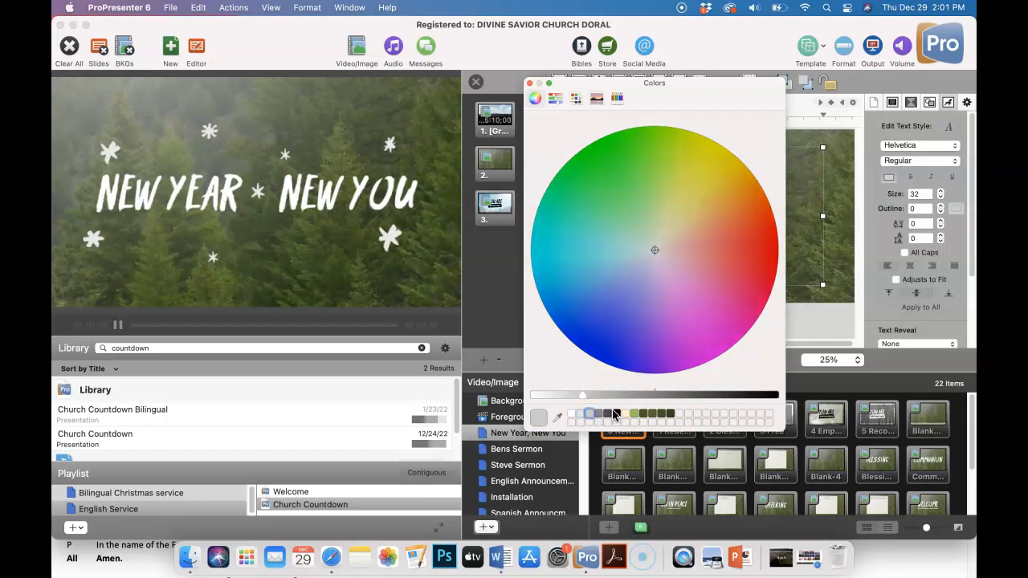
pyautogui.click(616, 415)
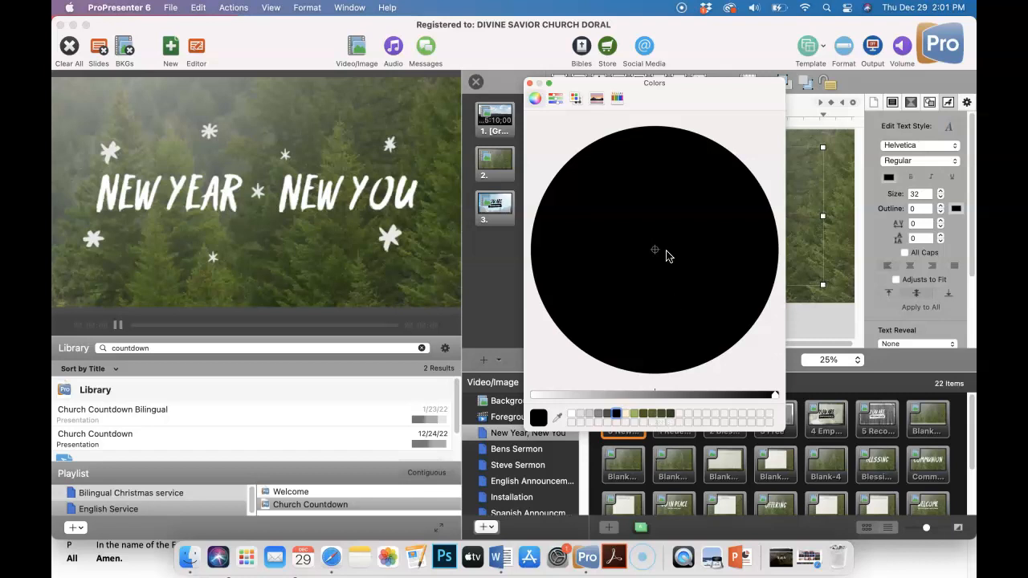
# Step: Show the "You Are Redeemed" image in the preview and save a light blue sampled from its faded sky as a swatch
pyautogui.moveTo(718, 82); pyautogui.dragTo(815, 20)
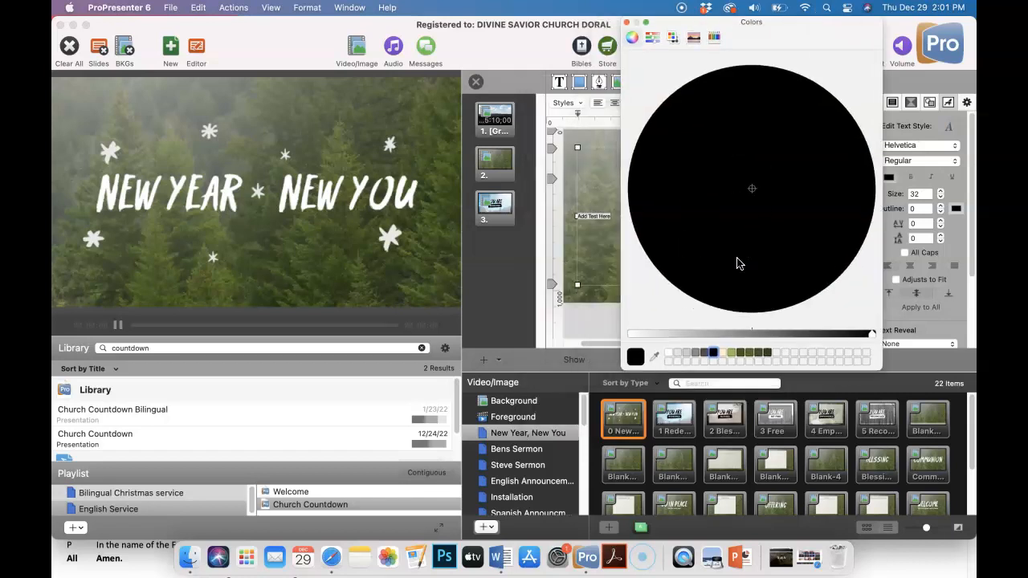
pyautogui.click(685, 412)
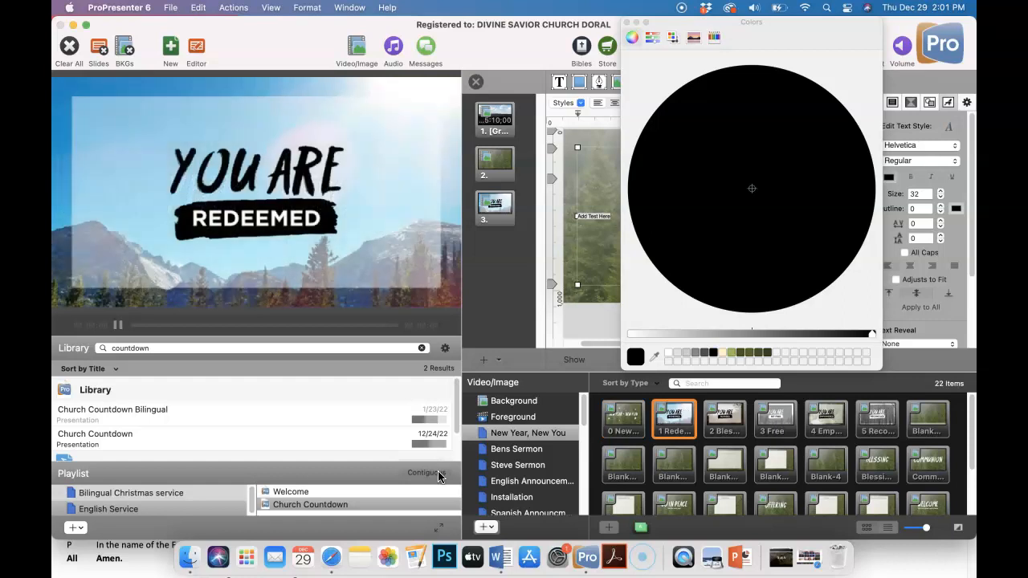
pyautogui.moveTo(813, 38); pyautogui.dragTo(660, 93)
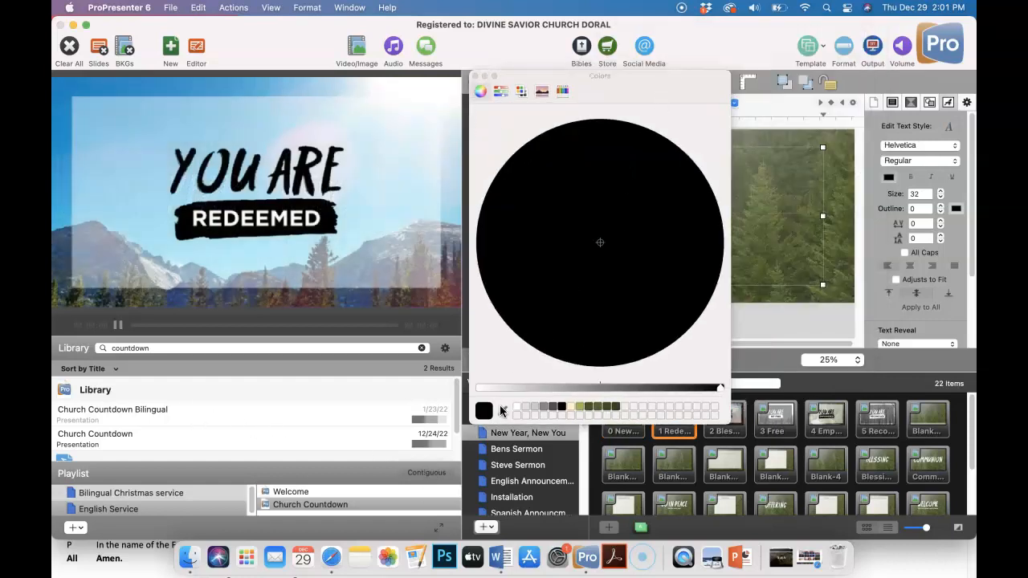
pyautogui.click(502, 410)
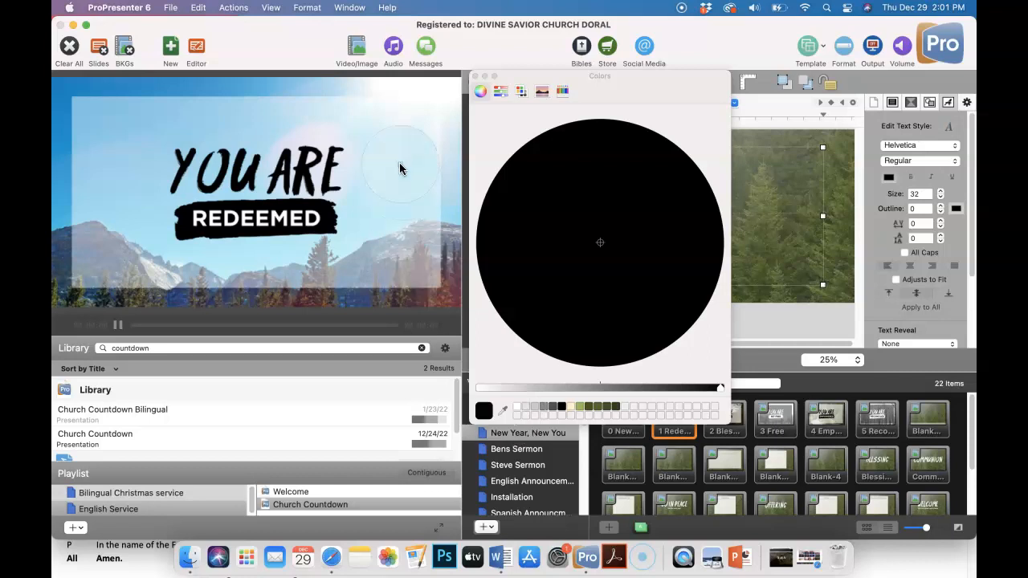
pyautogui.click(402, 171)
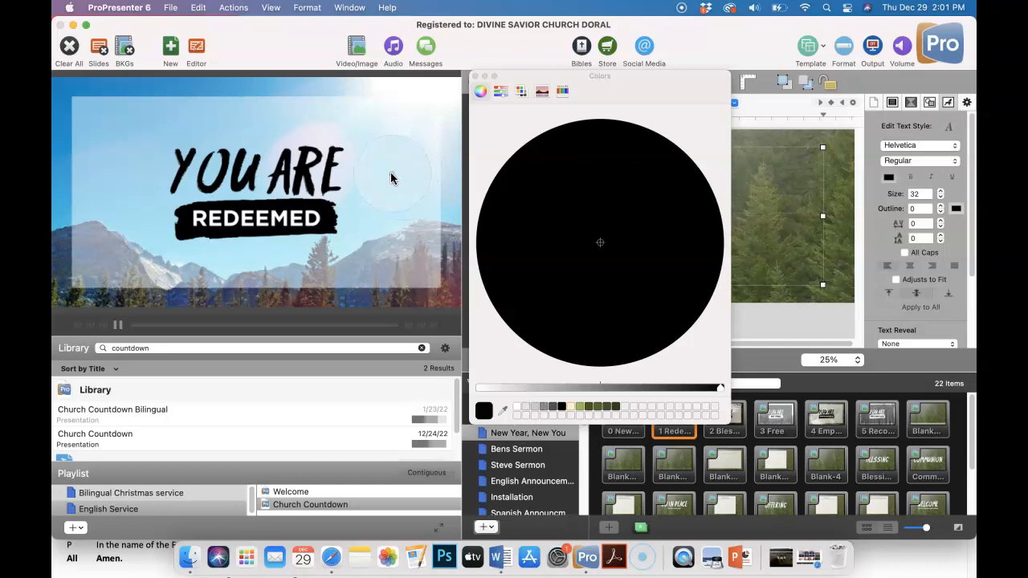
pyautogui.click(391, 178)
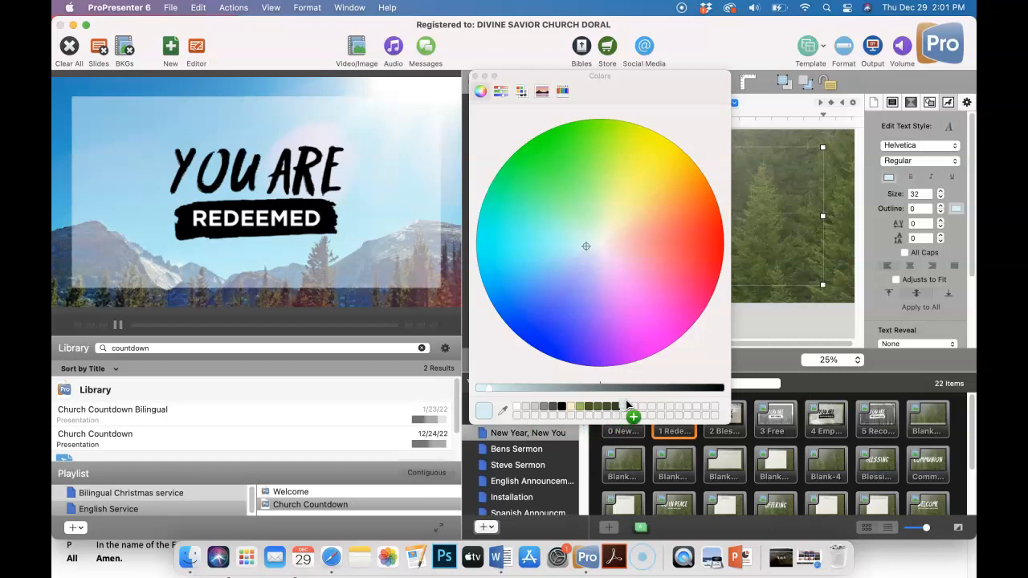
# Step: Sample a deeper blue from the sky at the image's edge, save it as a swatch, and close the colour picker
pyautogui.click(503, 411)
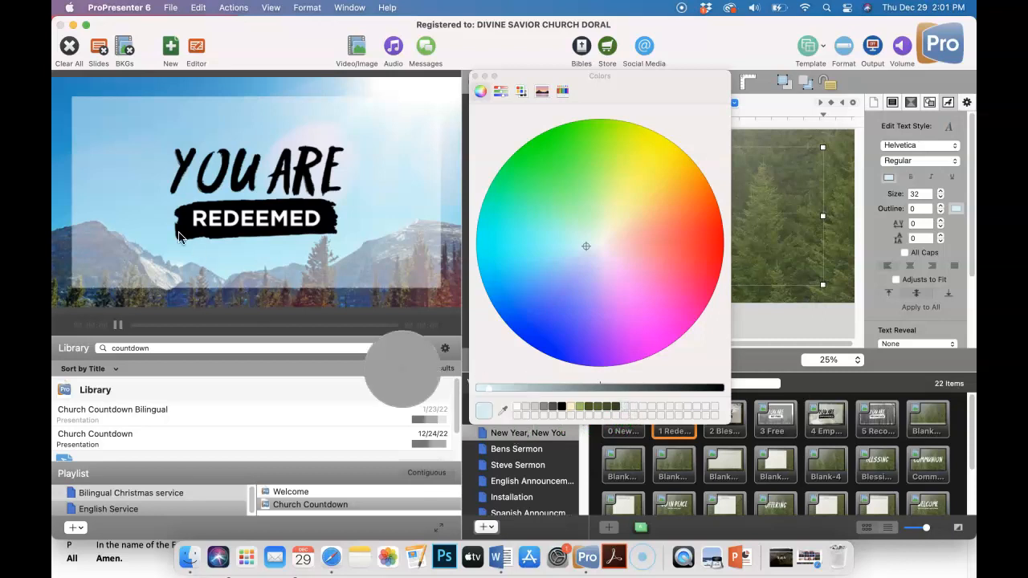
pyautogui.click(58, 151)
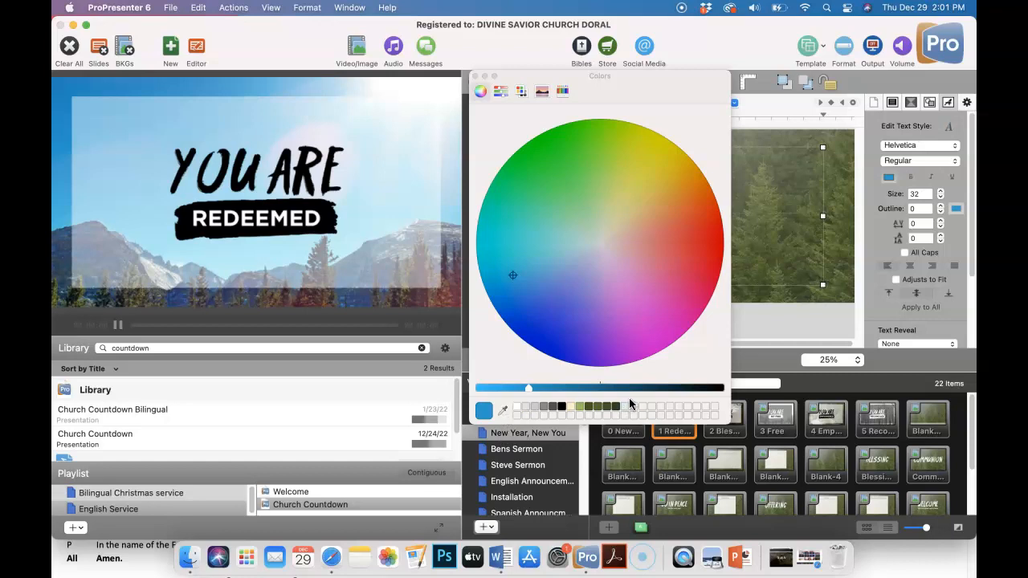
pyautogui.moveTo(474, 415); pyautogui.dragTo(637, 401)
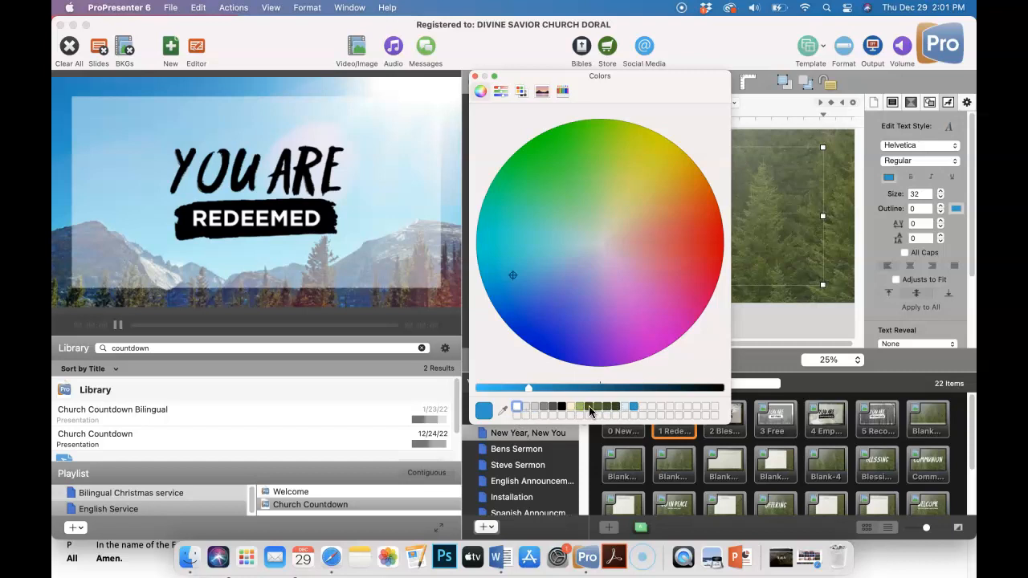
pyautogui.click(475, 78)
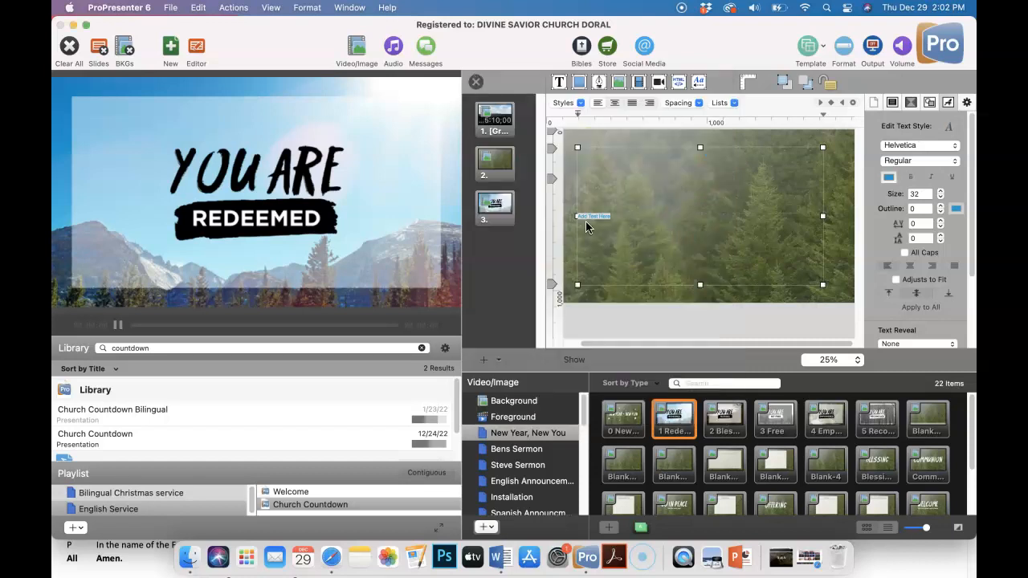
# Step: Browse the font list and set the selected slide text to Georgia
pyautogui.click(895, 148)
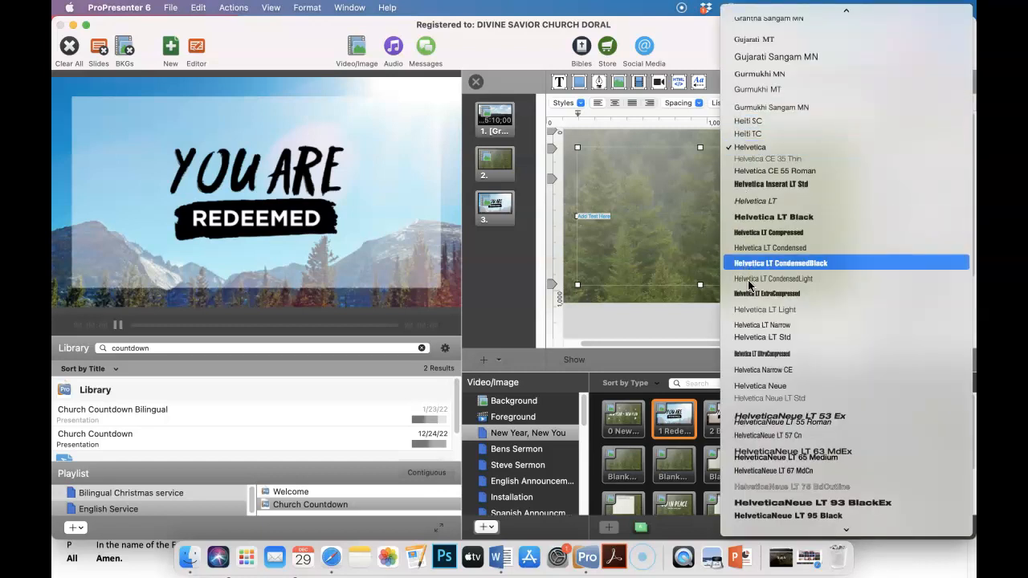
pyautogui.scroll(10, 752, 225)
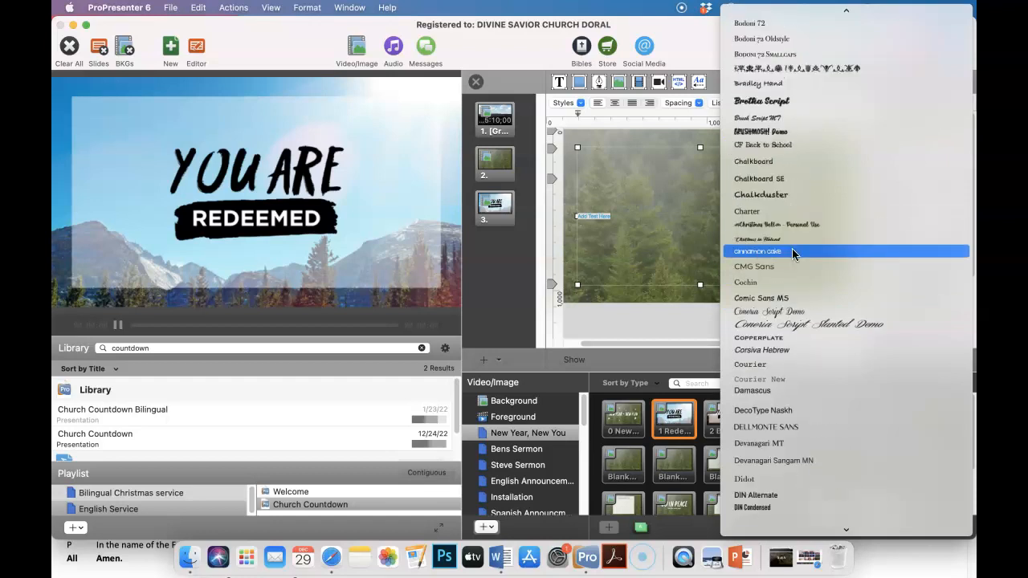
pyautogui.scroll(-10, 791, 252)
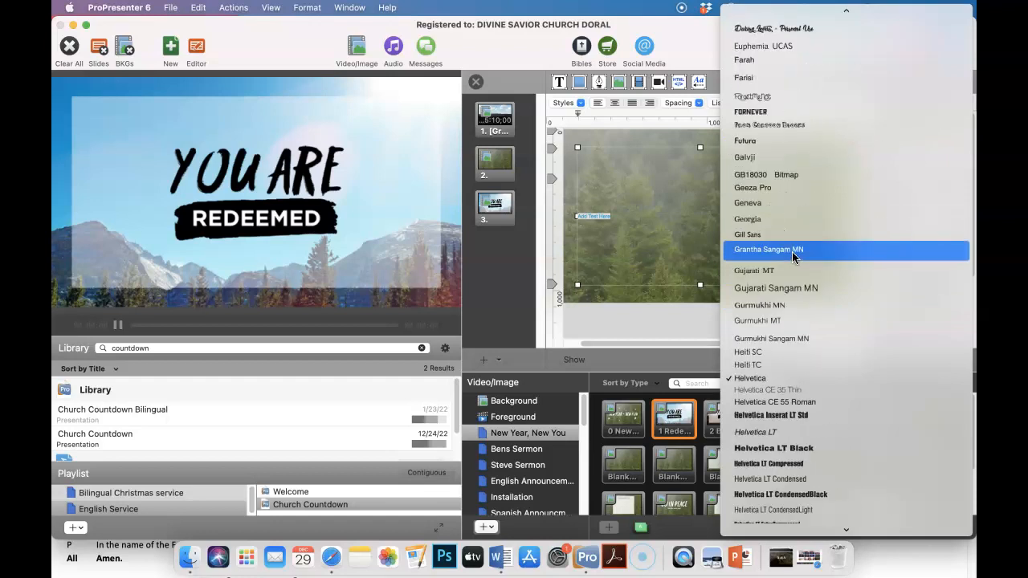
pyautogui.click(746, 219)
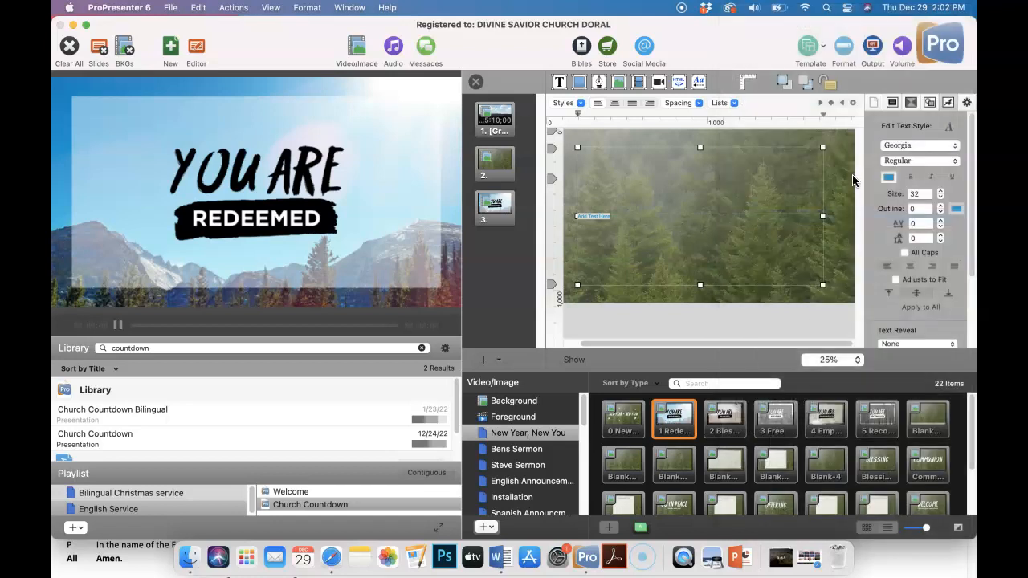
# Step: Look through the Helvetica variants and other fonts, and set the selected text to Hoefler Text
pyautogui.click(896, 148)
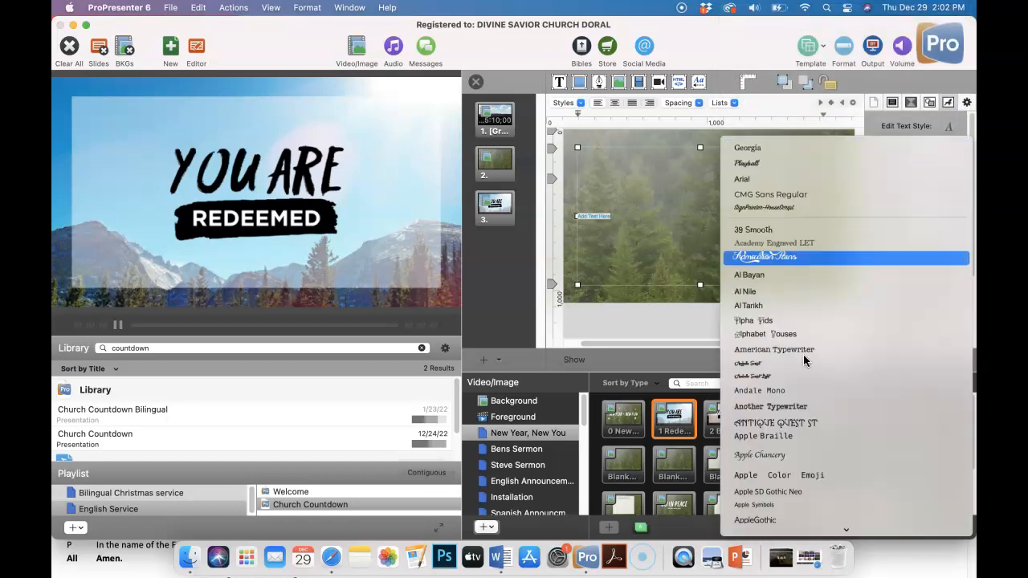
pyautogui.scroll(-20, 801, 373)
pyautogui.scroll(-10, 801, 372)
pyautogui.scroll(12, 800, 373)
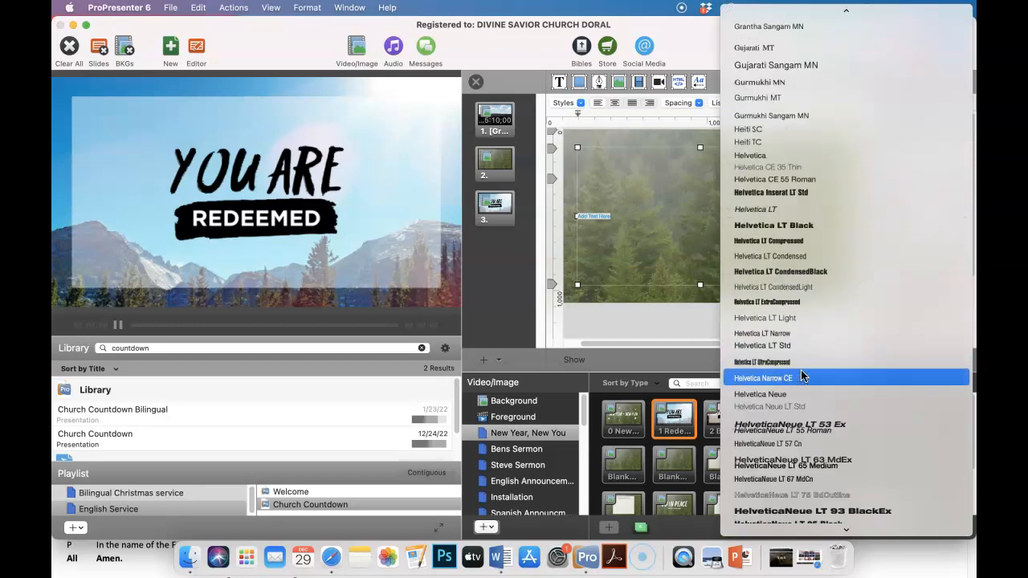
pyautogui.scroll(1, 803, 363)
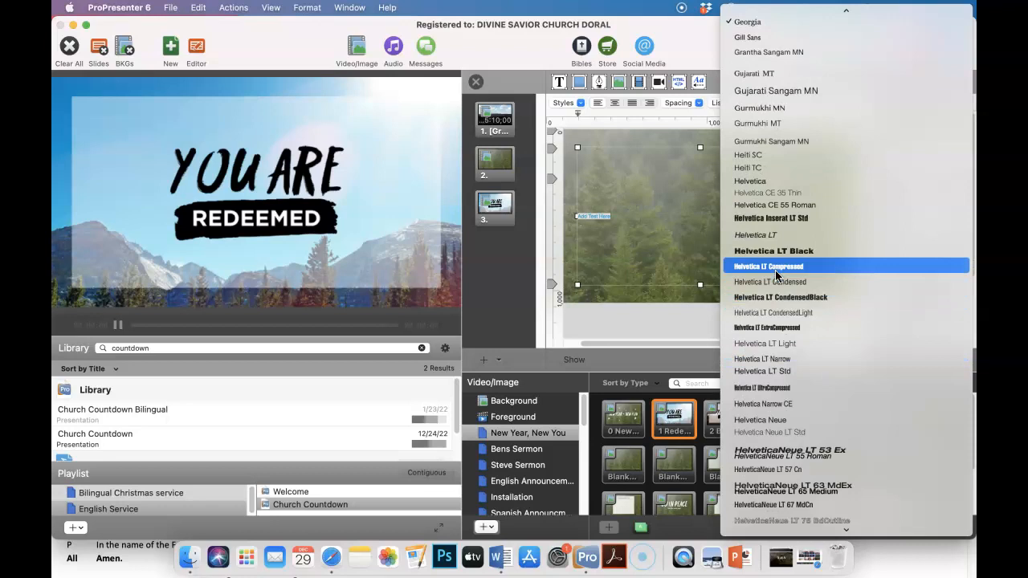
pyautogui.scroll(-8, 773, 363)
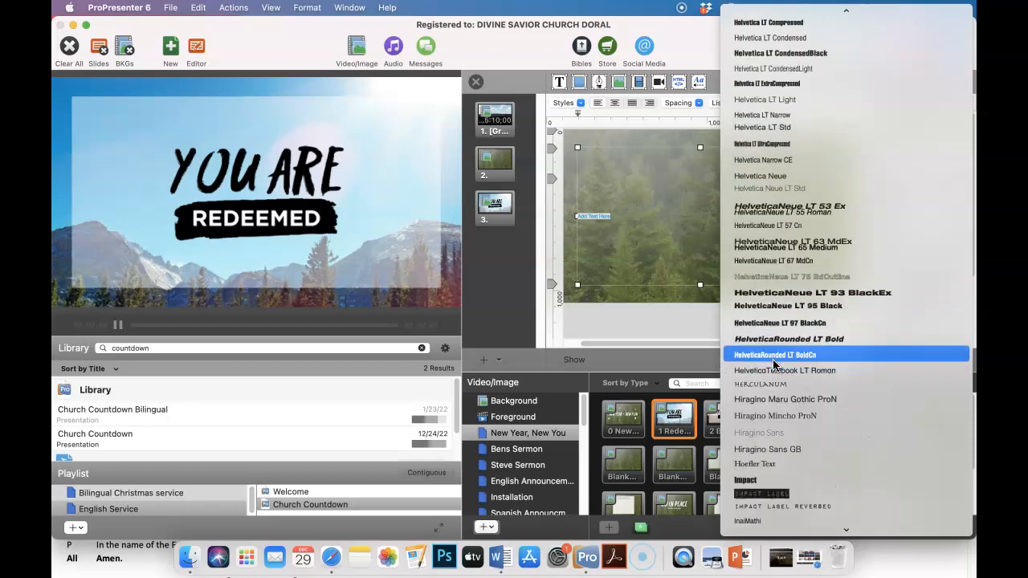
pyautogui.scroll(-4, 774, 364)
pyautogui.click(752, 358)
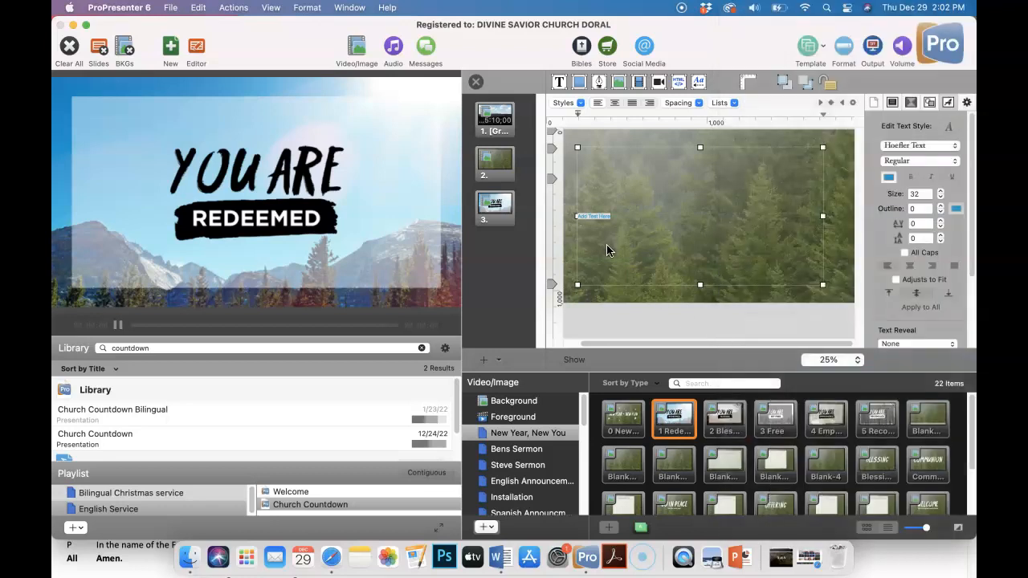
# Step: Set the selected text to Helvetica Bold at size 150
pyautogui.click(910, 178)
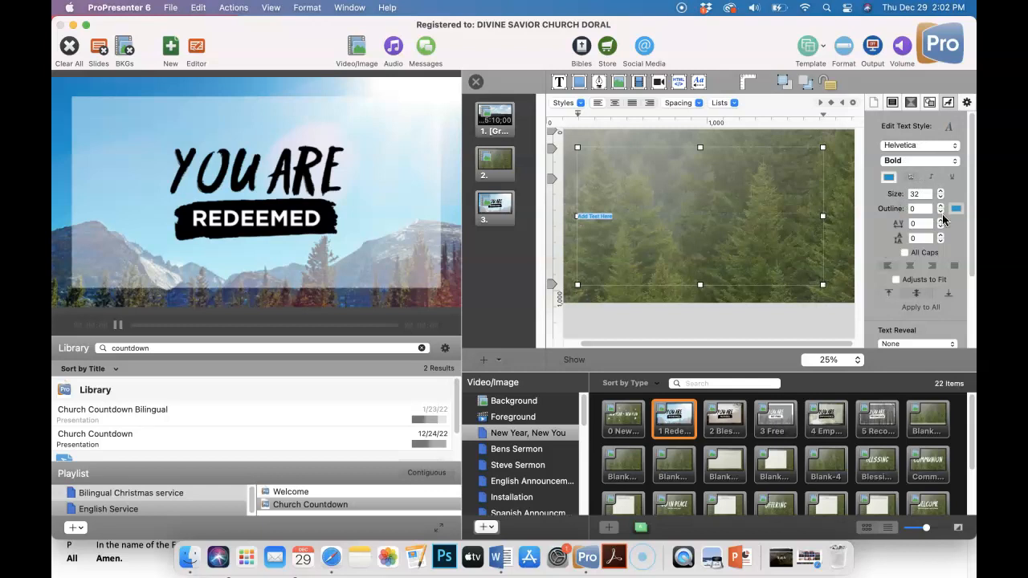
pyautogui.doubleClick(908, 193)
pyautogui.press('Return')
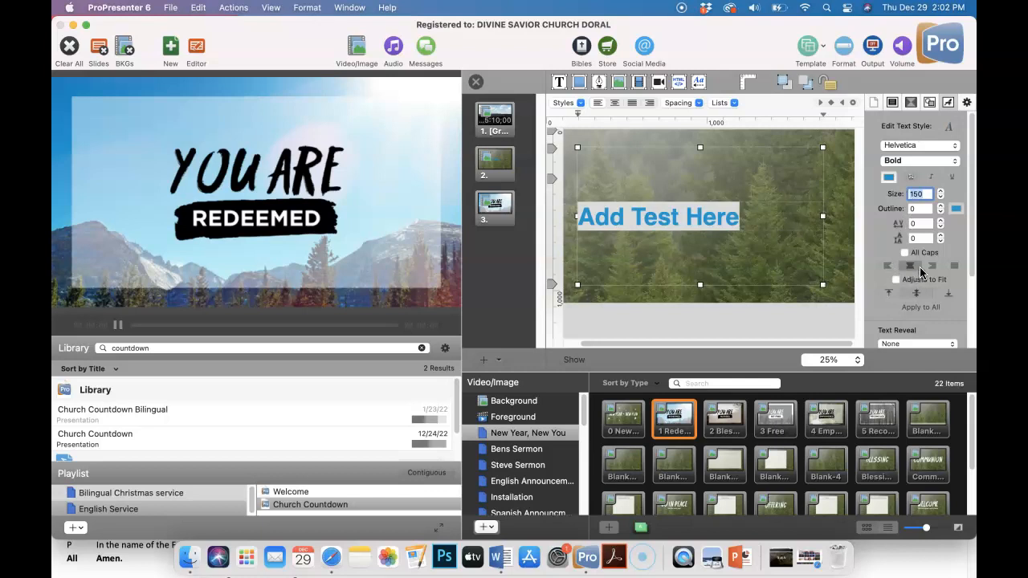
# Step: Select the whole "Add Test Here" line, try right and justified alignment, and centre it horizontally
pyautogui.click(671, 217)
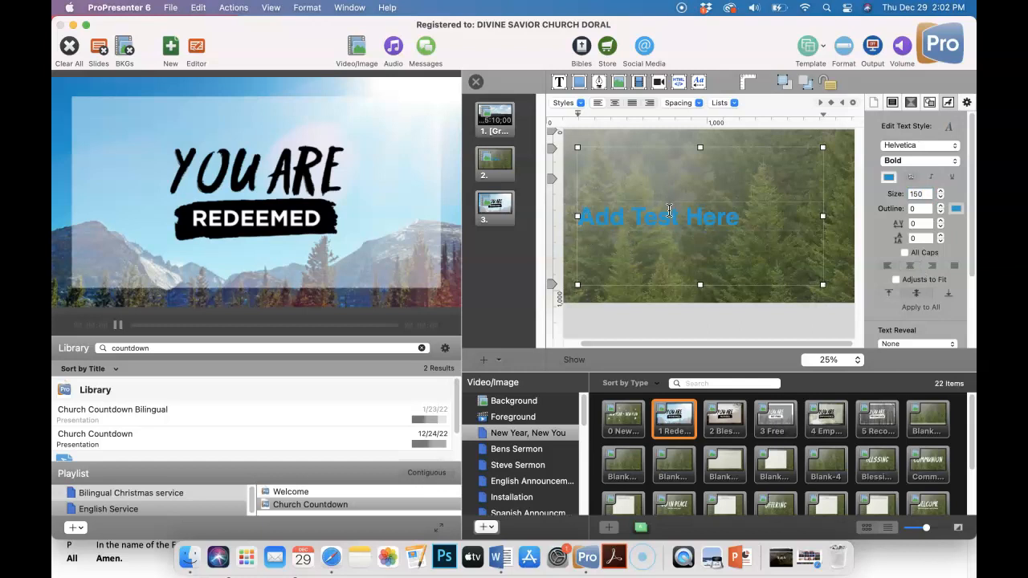
pyautogui.tripleClick(666, 219)
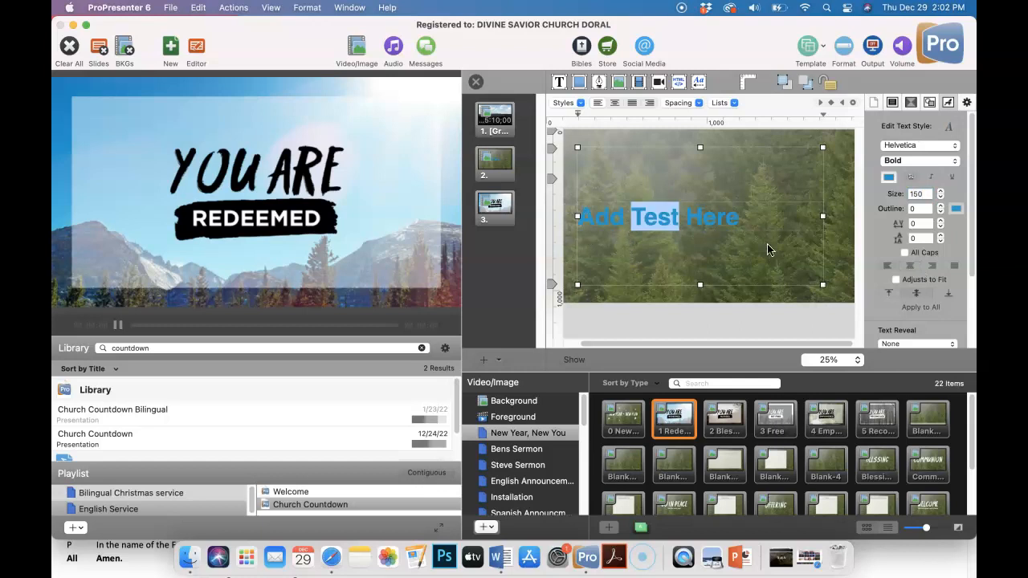
pyautogui.click(910, 266)
pyautogui.click(931, 265)
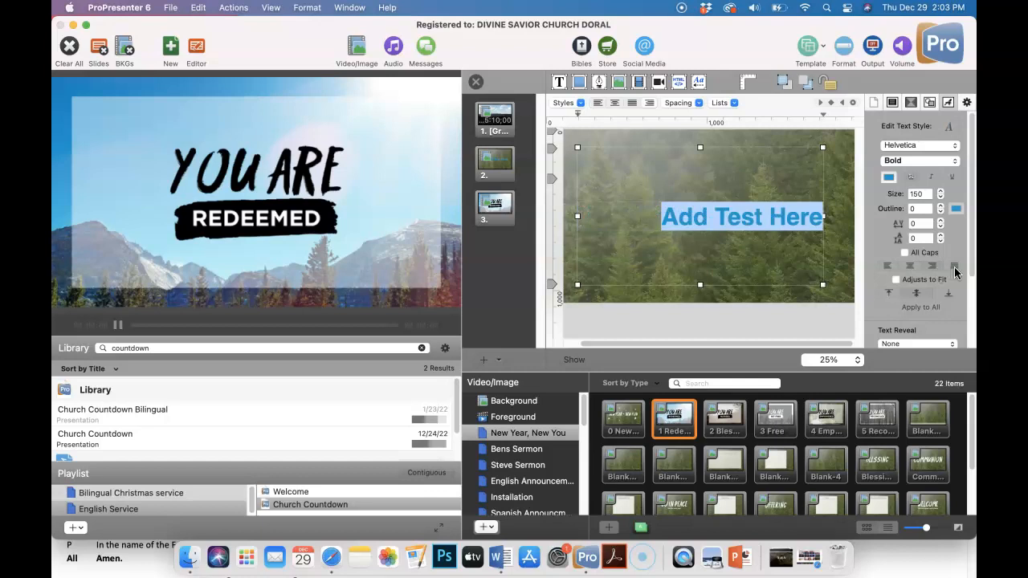
pyautogui.click(955, 267)
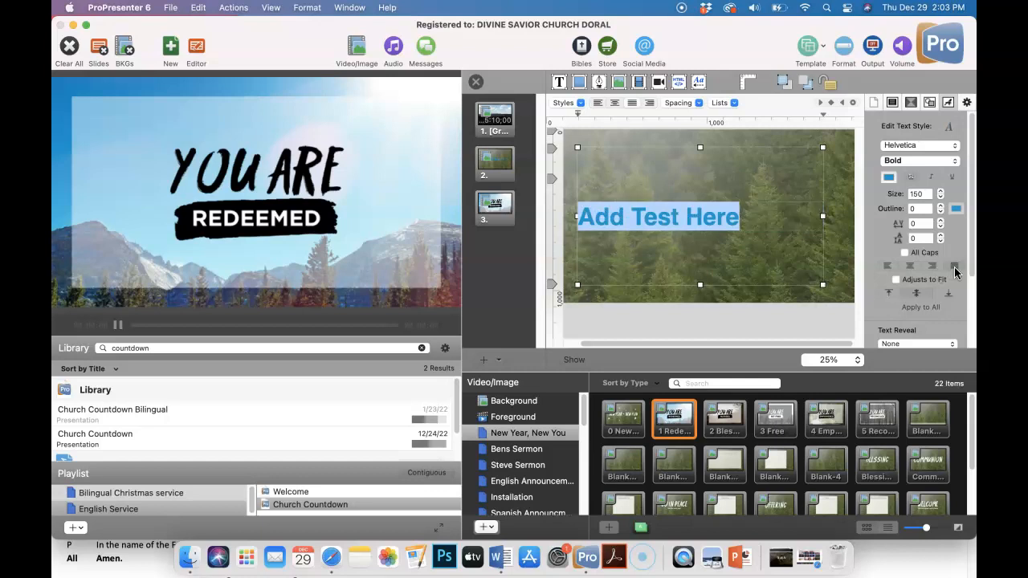
pyautogui.click(908, 268)
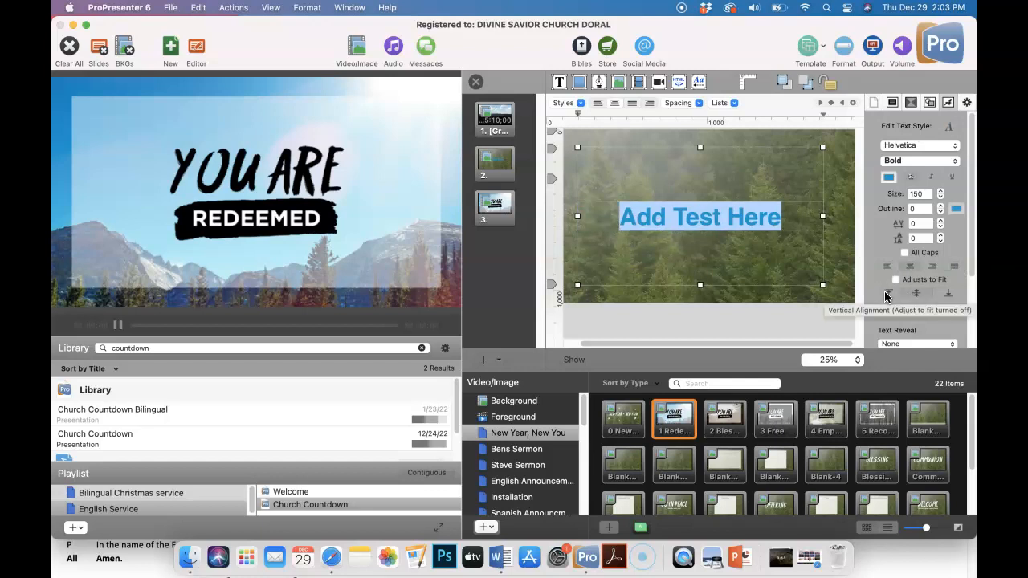
# Step: Try top and bottom vertical alignment on the text, set it to the middle, and deselect the text box
pyautogui.click(888, 296)
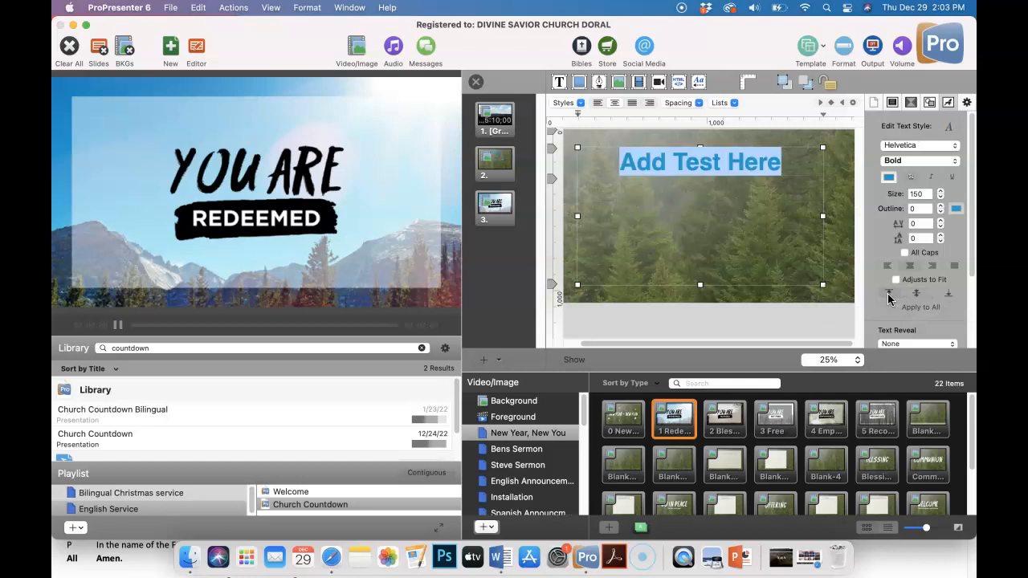
pyautogui.click(921, 297)
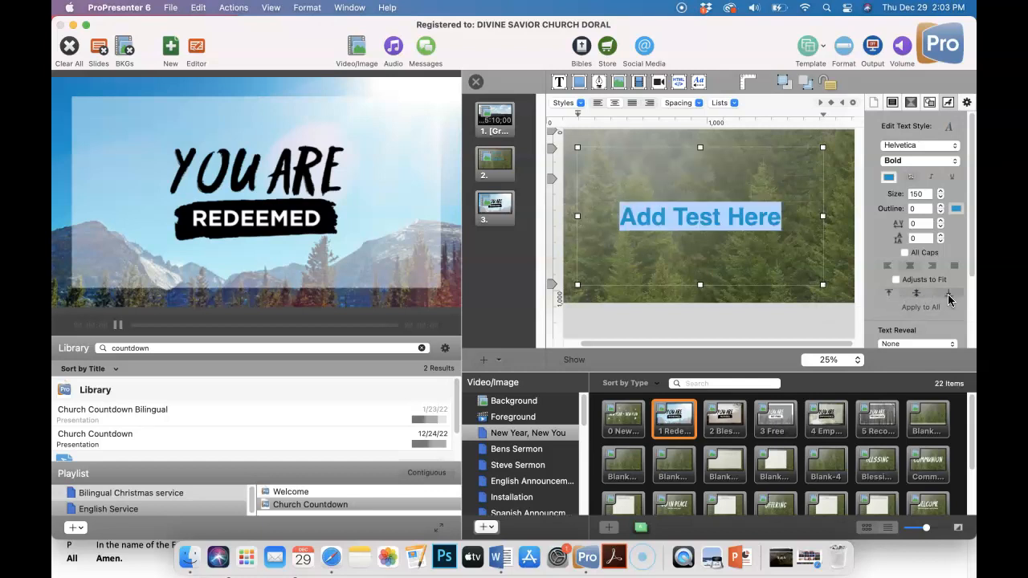
pyautogui.click(949, 296)
pyautogui.click(915, 297)
pyautogui.click(566, 240)
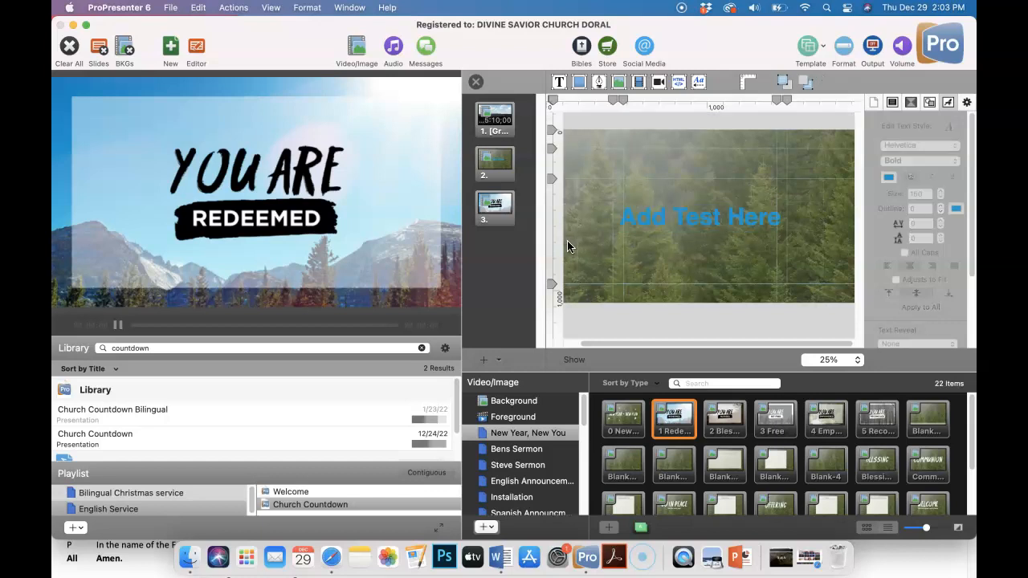
# Step: Try a solid white shadow on the "Add Test Here" text and switch the shadow off again
pyautogui.click(695, 224)
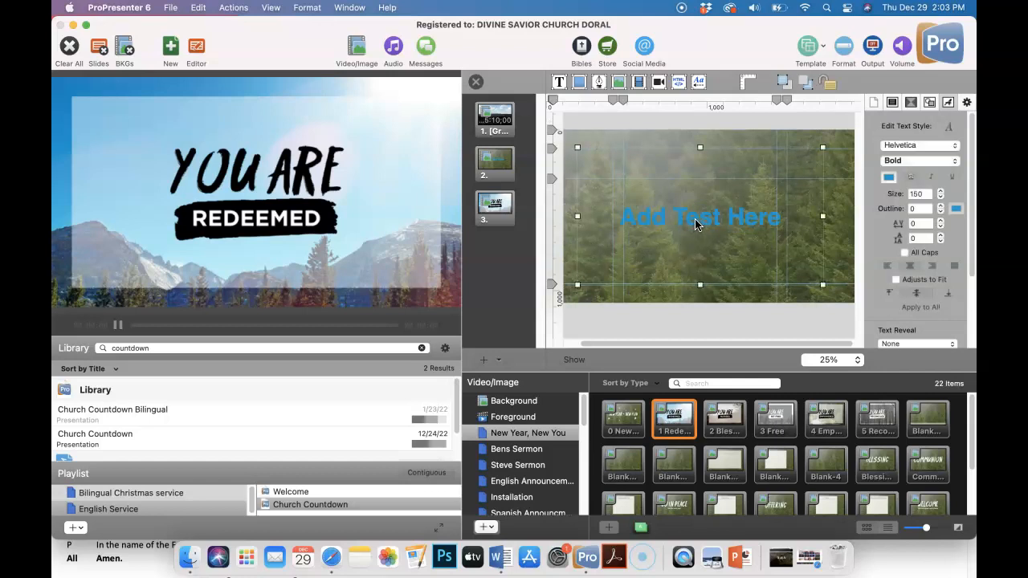
pyautogui.tripleClick(696, 224)
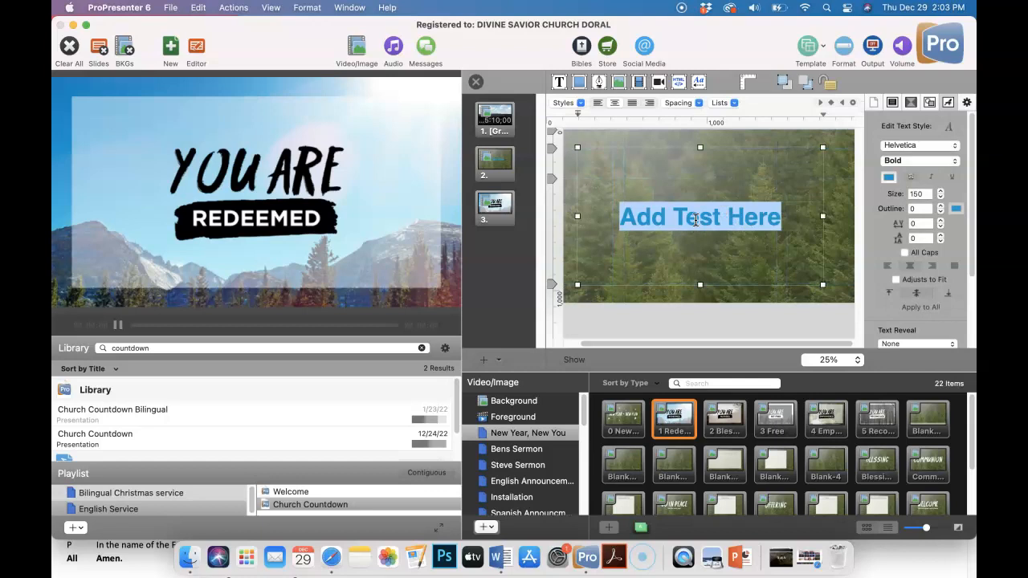
pyautogui.click(930, 105)
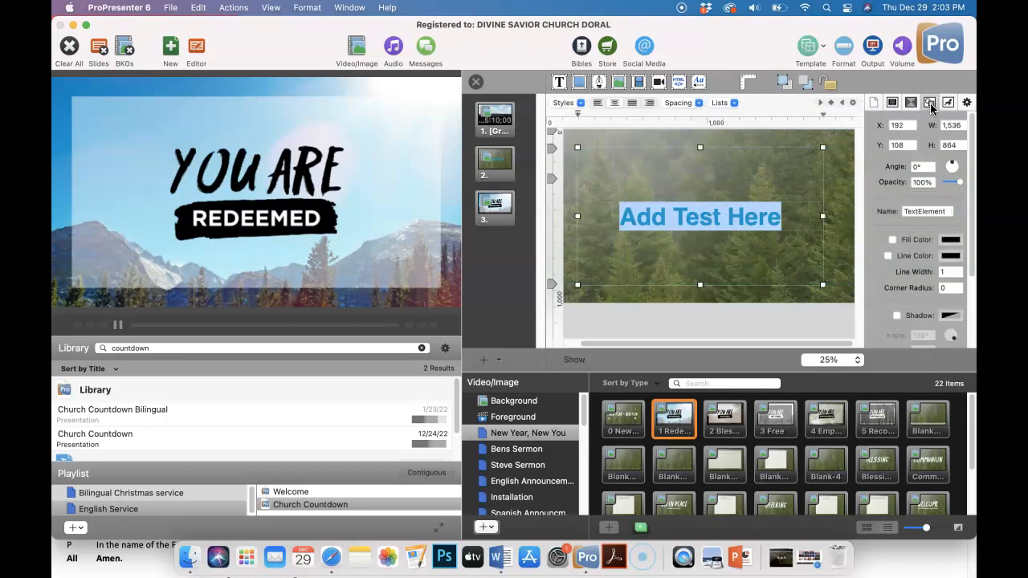
pyautogui.scroll(-4, 931, 244)
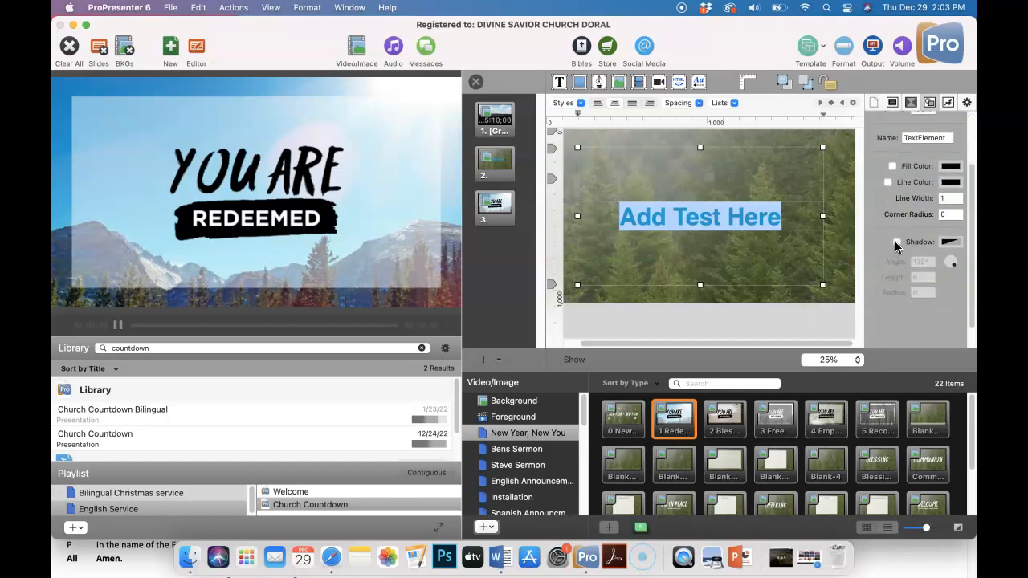
pyautogui.click(894, 241)
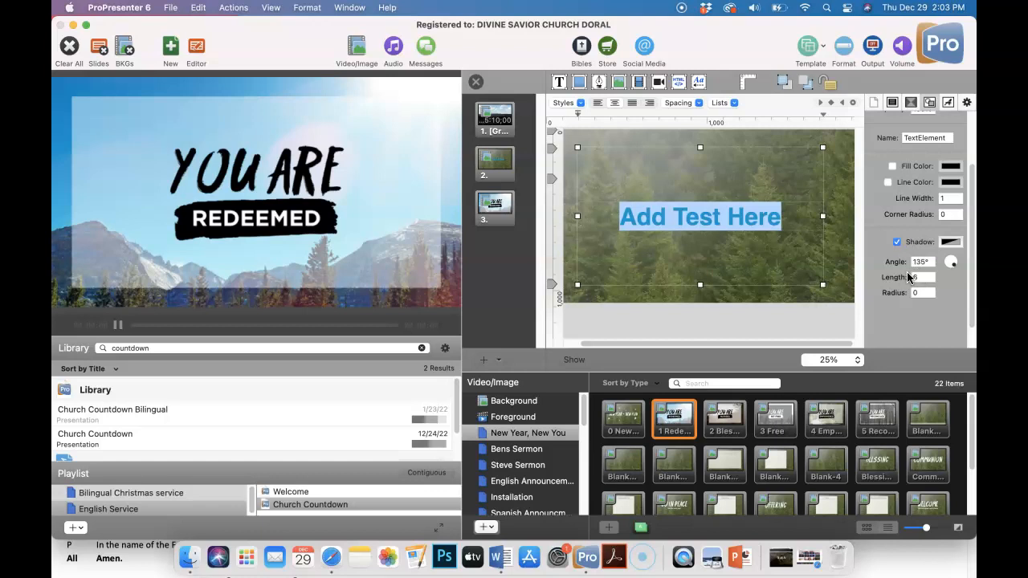
pyautogui.click(948, 243)
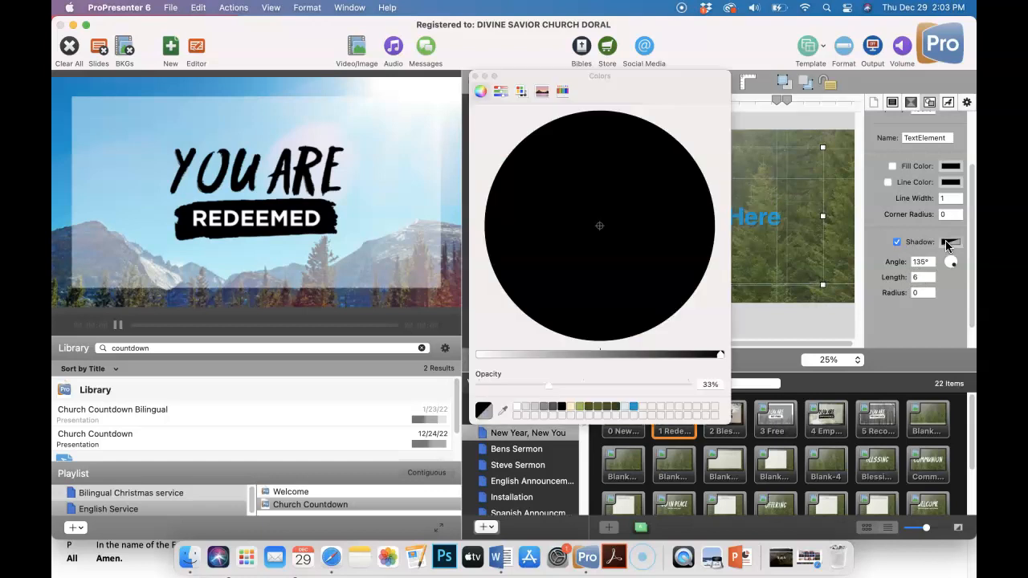
pyautogui.click(518, 408)
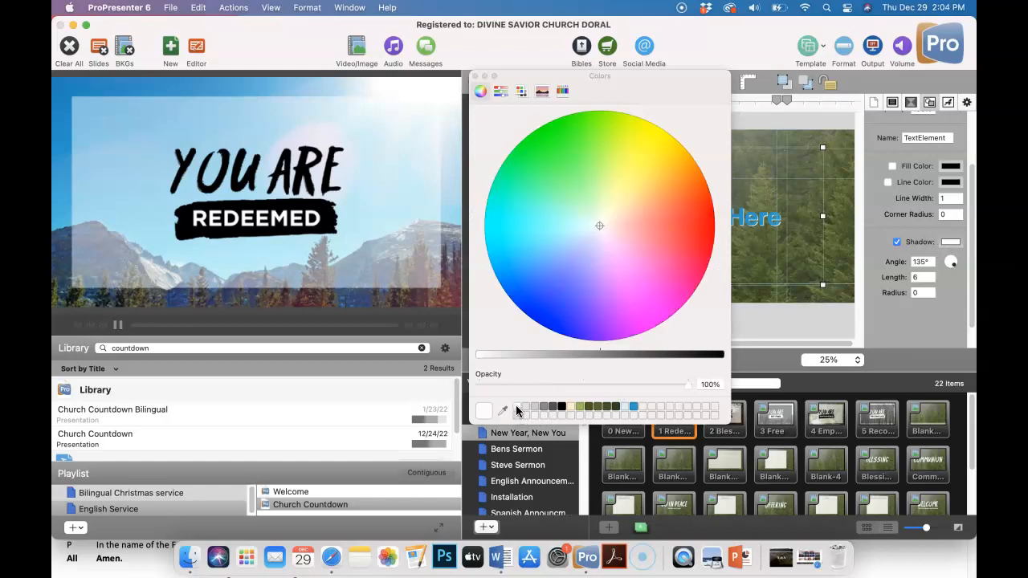
pyautogui.click(475, 76)
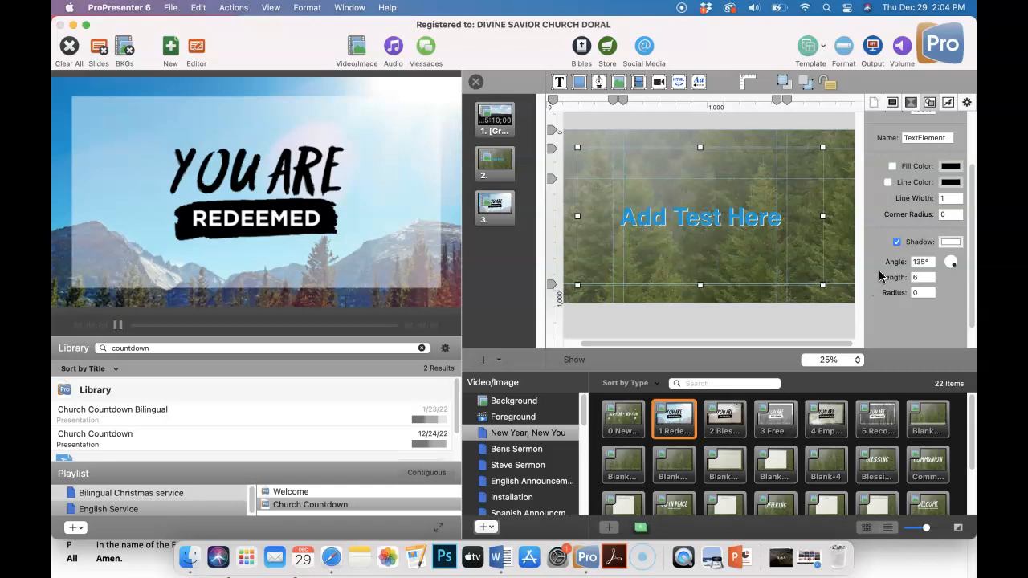
pyautogui.click(896, 244)
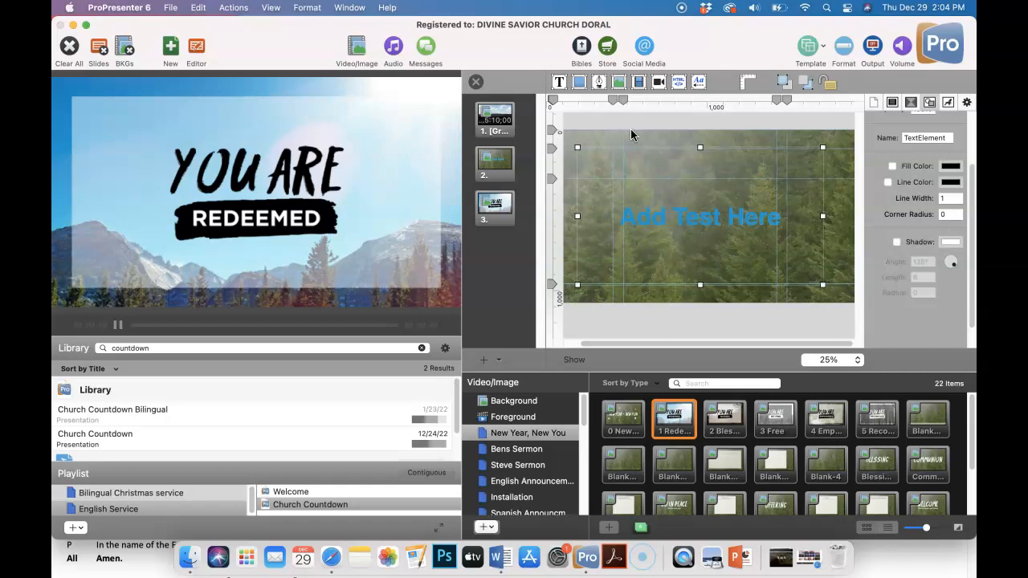
# Step: Draw a white rectangle about 1,365 by 745 across the middle of the slide and send it behind the text
pyautogui.click(578, 86)
pyautogui.moveTo(723, 237); pyautogui.dragTo(813, 277)
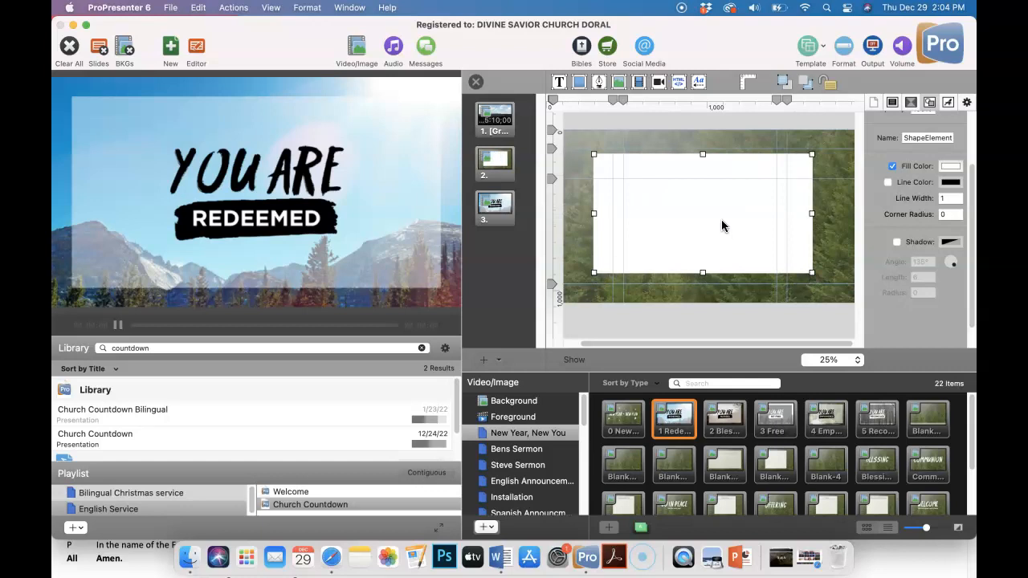
pyautogui.click(624, 297)
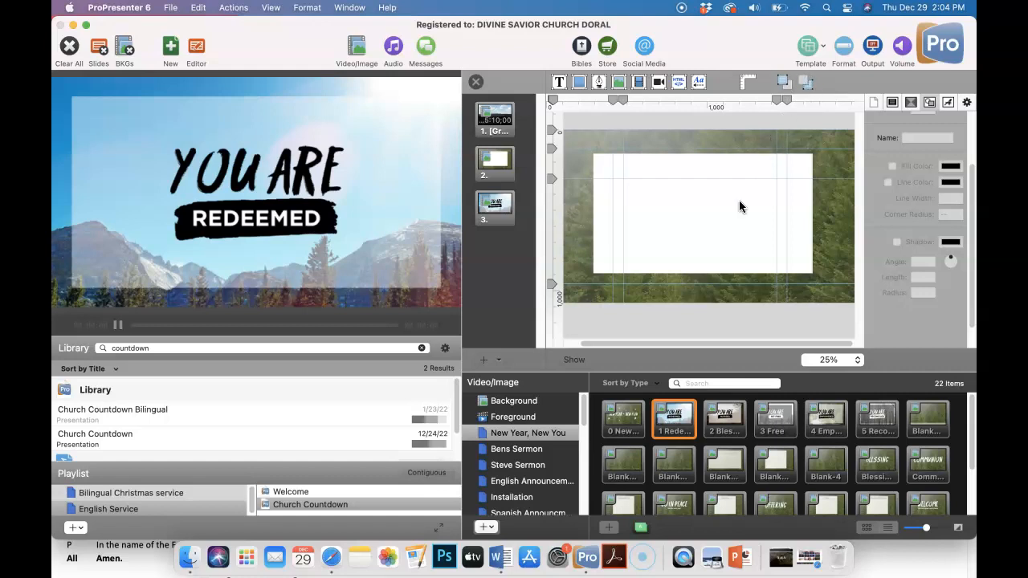
pyautogui.click(716, 230)
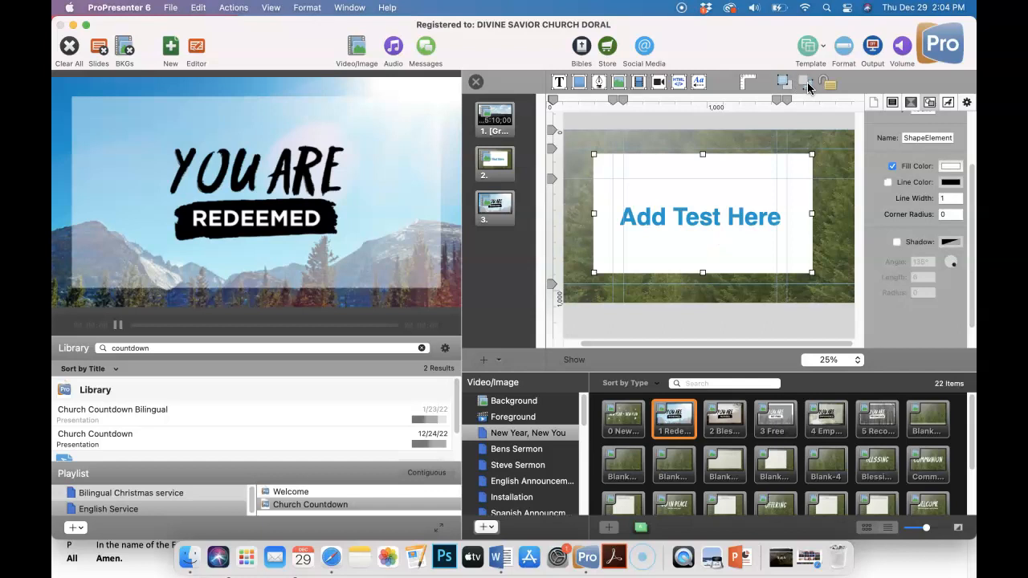
# Step: Move the text box towards the slide's upper-left corner, to about X -77, Y -148, keeping its opacity at 100%
pyautogui.moveTo(695, 220); pyautogui.dragTo(692, 208)
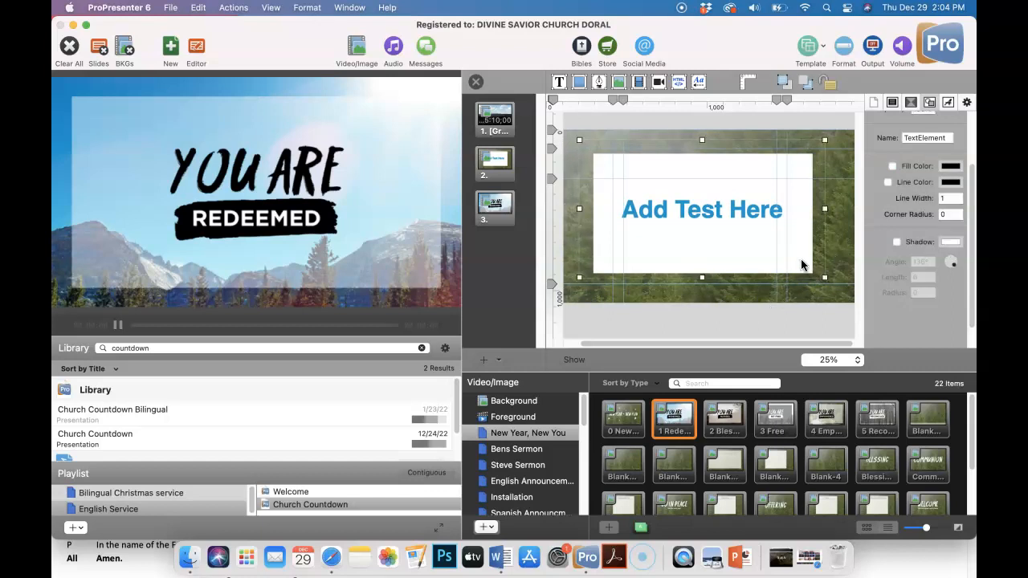
pyautogui.scroll(3, 932, 172)
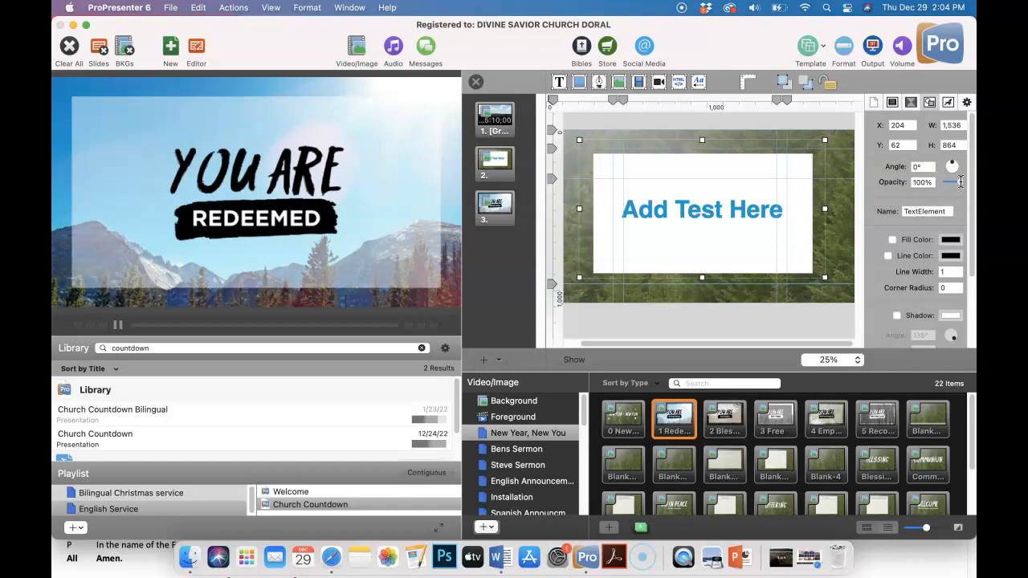
pyautogui.moveTo(960, 182)
pyautogui.mouseDown()
pyautogui.moveTo(945, 182)
pyautogui.moveTo(966, 181)
pyautogui.mouseUp()
pyautogui.moveTo(773, 210); pyautogui.dragTo(729, 177)
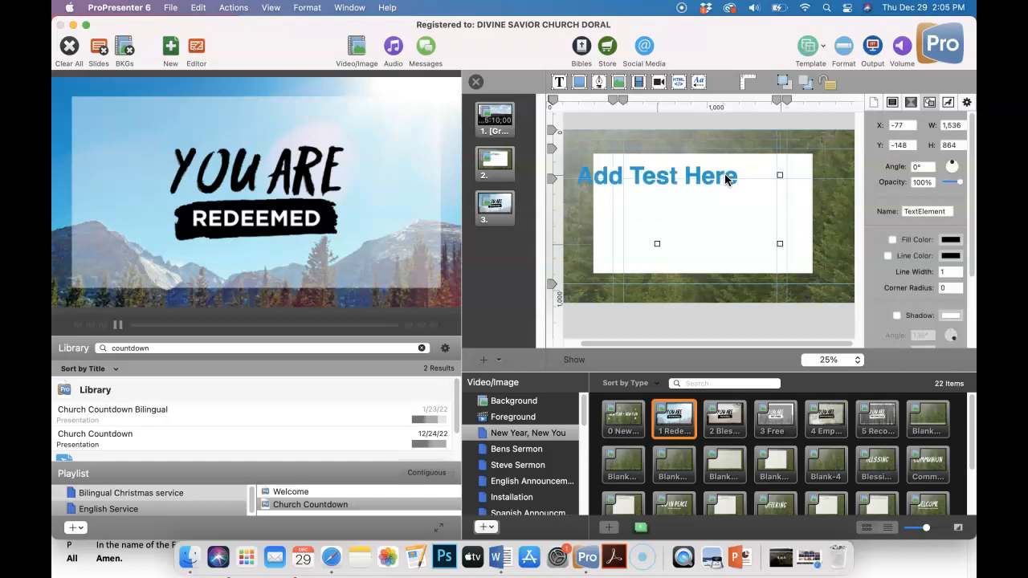
# Step: Set the white rectangle's opacity to 58% and move the text box down to about X -53, Y -75
pyautogui.click(806, 241)
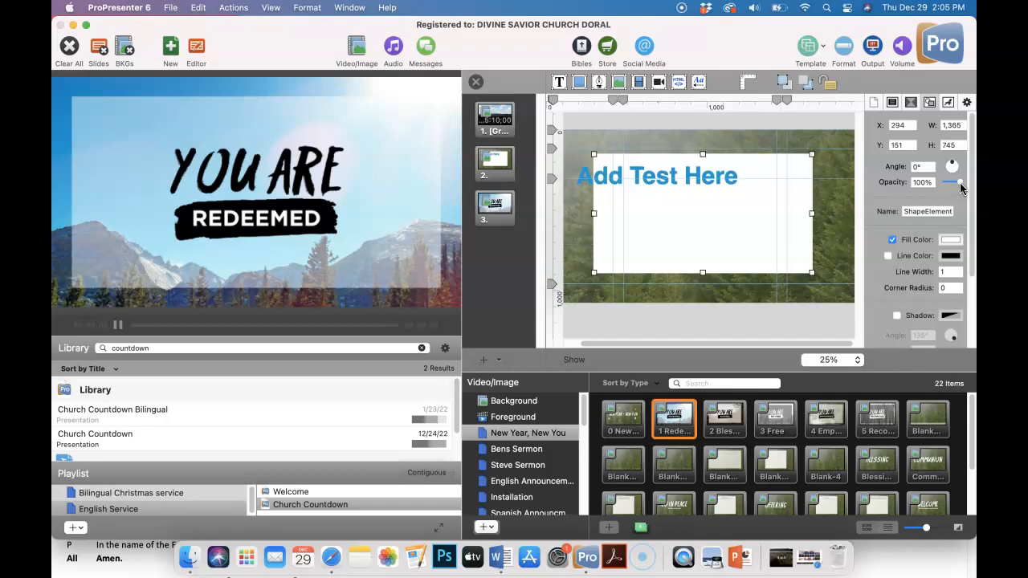
pyautogui.moveTo(956, 185); pyautogui.dragTo(955, 187)
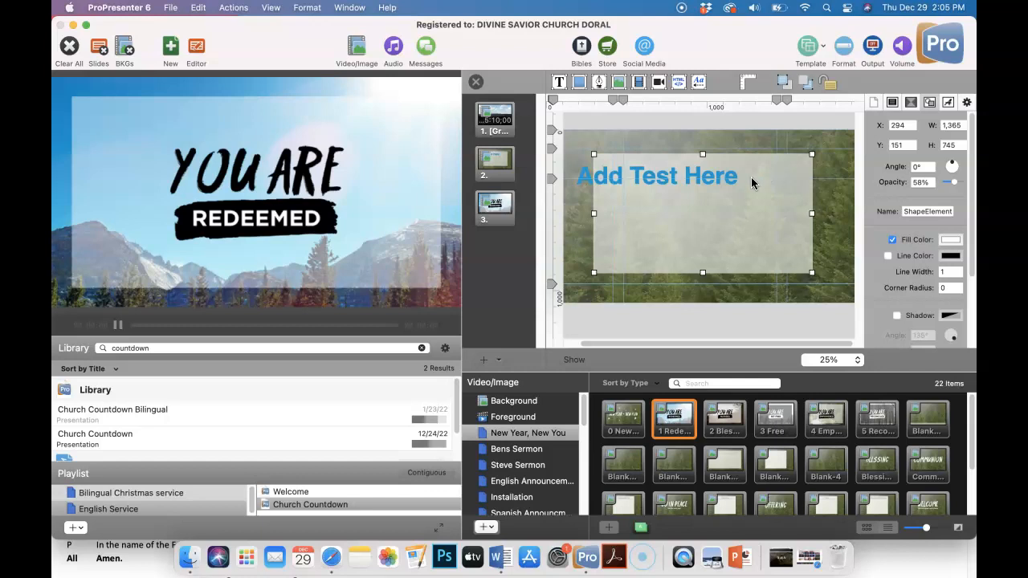
pyautogui.moveTo(737, 183)
pyautogui.mouseDown()
pyautogui.moveTo(792, 225)
pyautogui.moveTo(735, 193)
pyautogui.mouseUp()
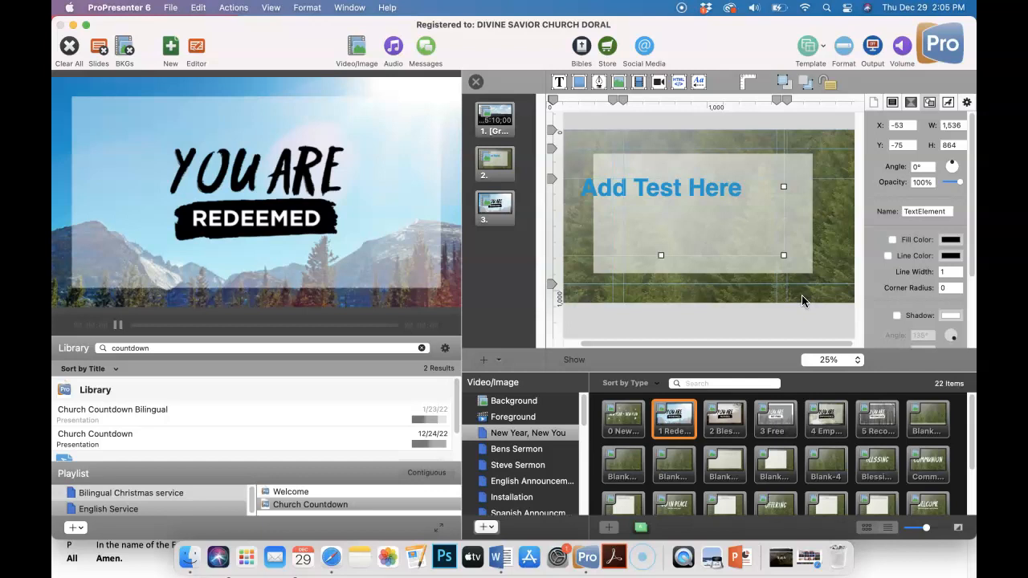
# Step: Lock the white rectangle and move the text box to about X 192, Y 79 so the text sits centred over it
pyautogui.click(807, 270)
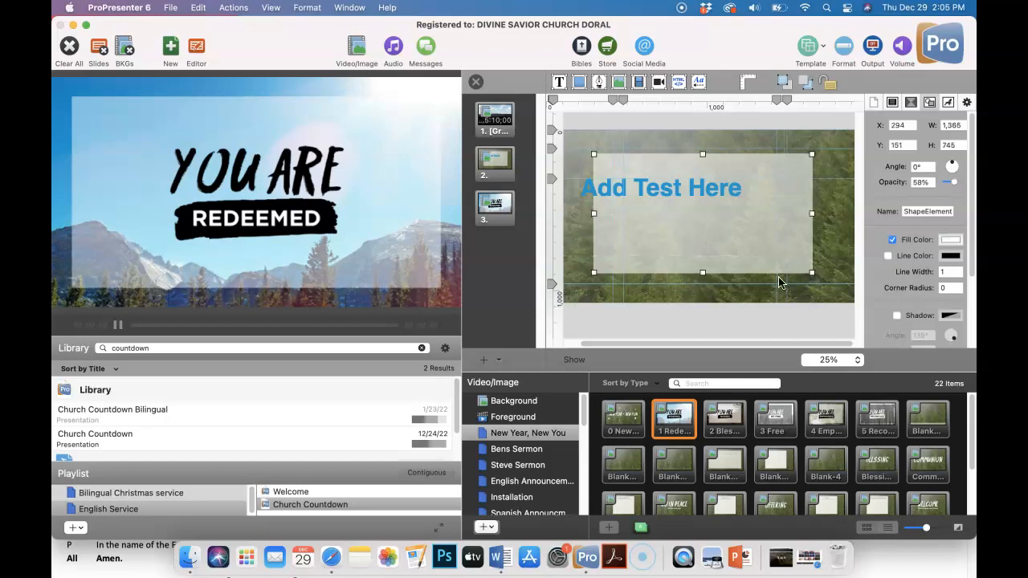
pyautogui.click(830, 85)
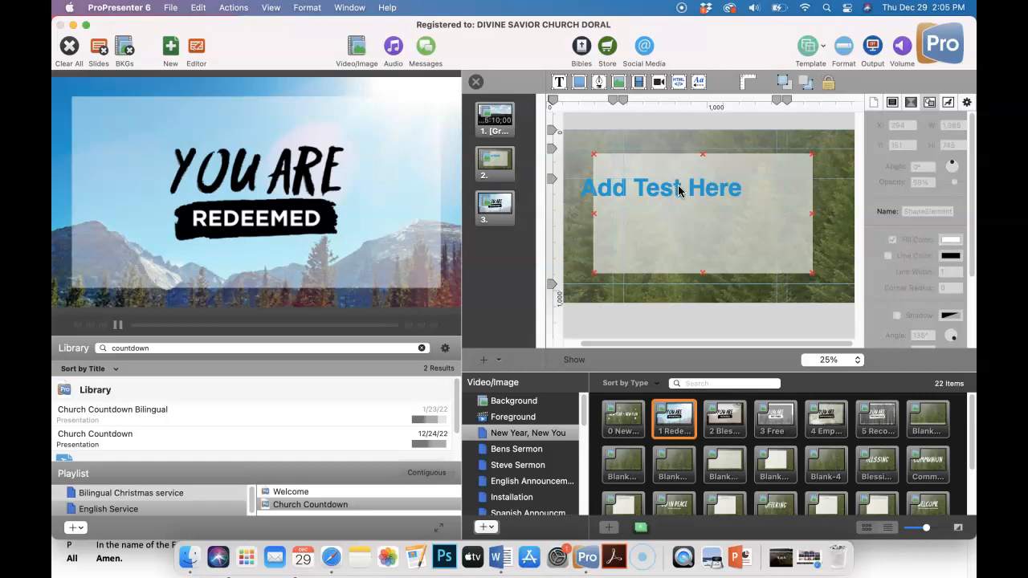
pyautogui.click(699, 213)
pyautogui.moveTo(700, 216)
pyautogui.mouseDown()
pyautogui.moveTo(726, 216)
pyautogui.moveTo(717, 213)
pyautogui.mouseUp()
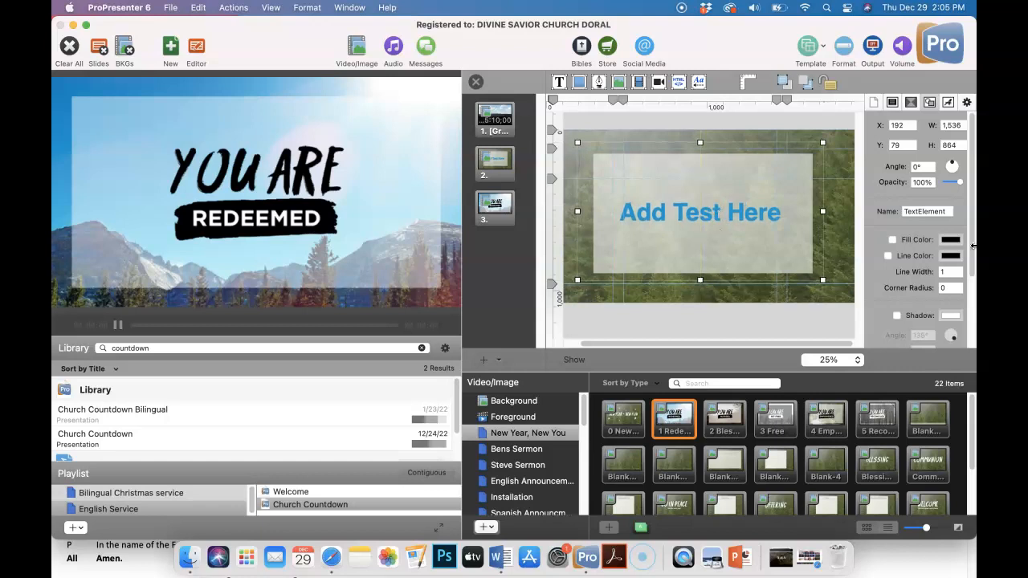